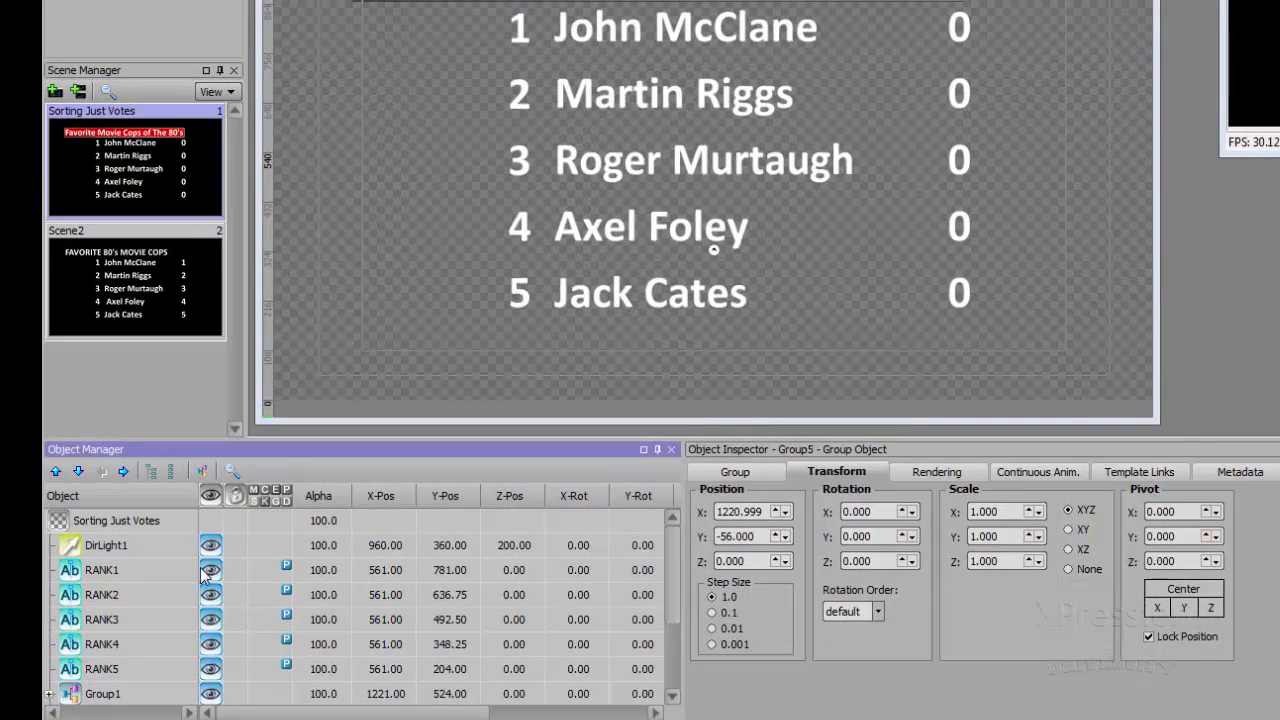
Examine the RANK1 text object and Group1, checking what the group shows and which objects it contains.
click(203, 572)
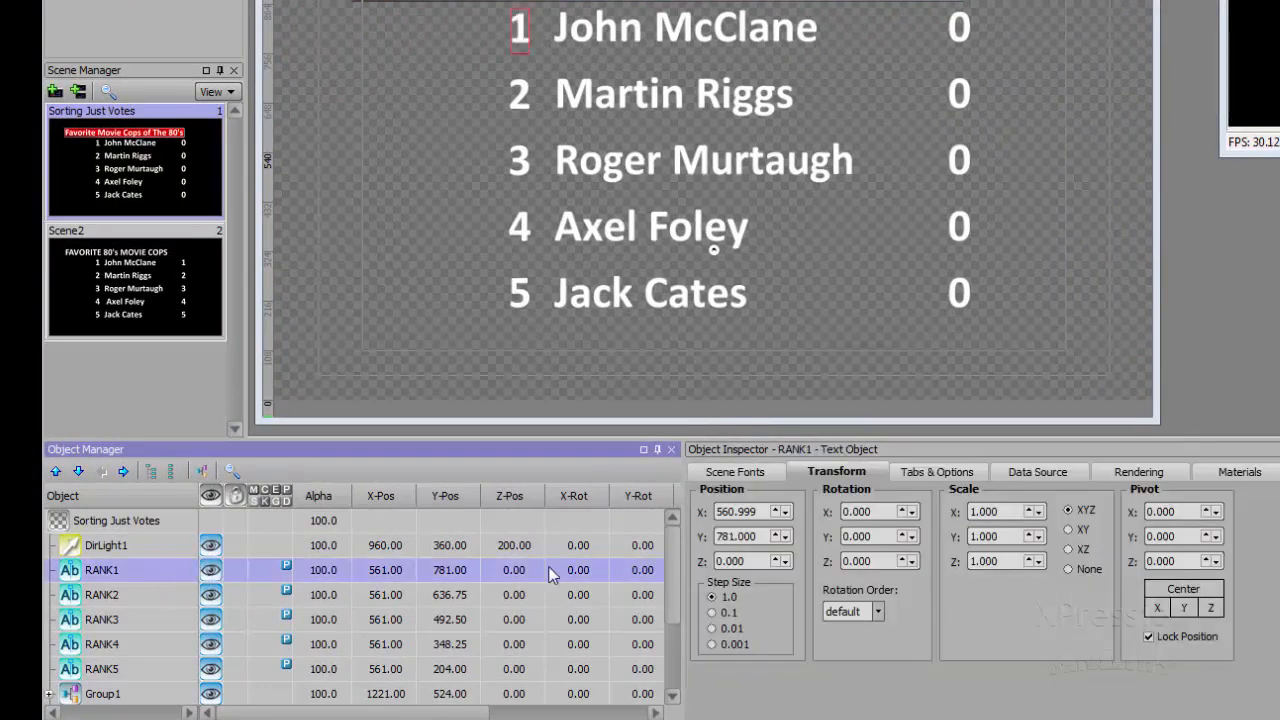
drag(667, 556, 625, 621)
click(136, 565)
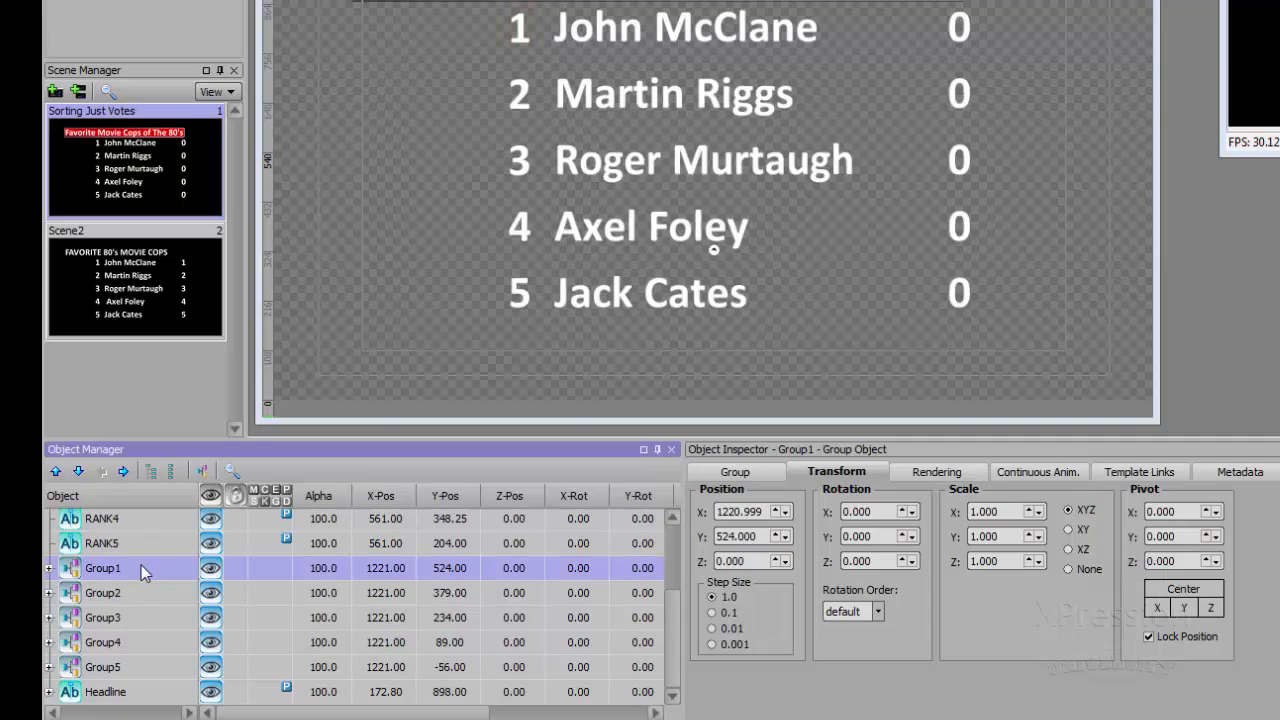
click(209, 571)
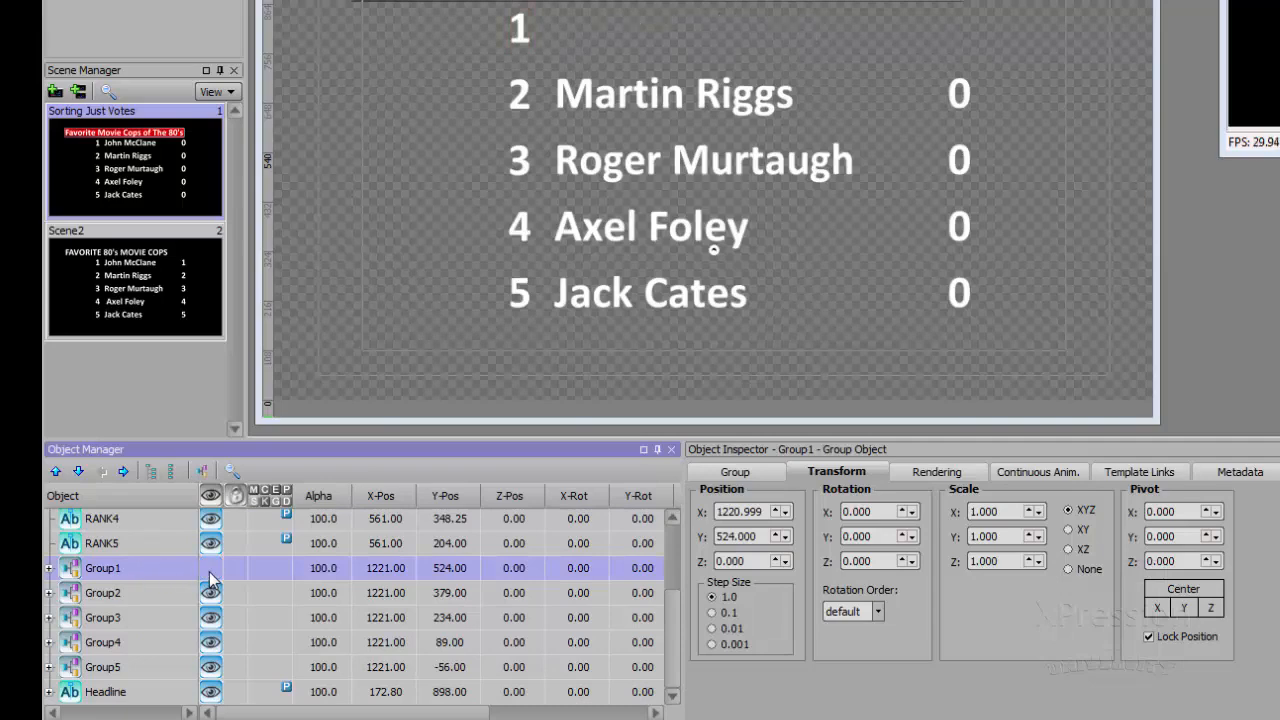
click(209, 572)
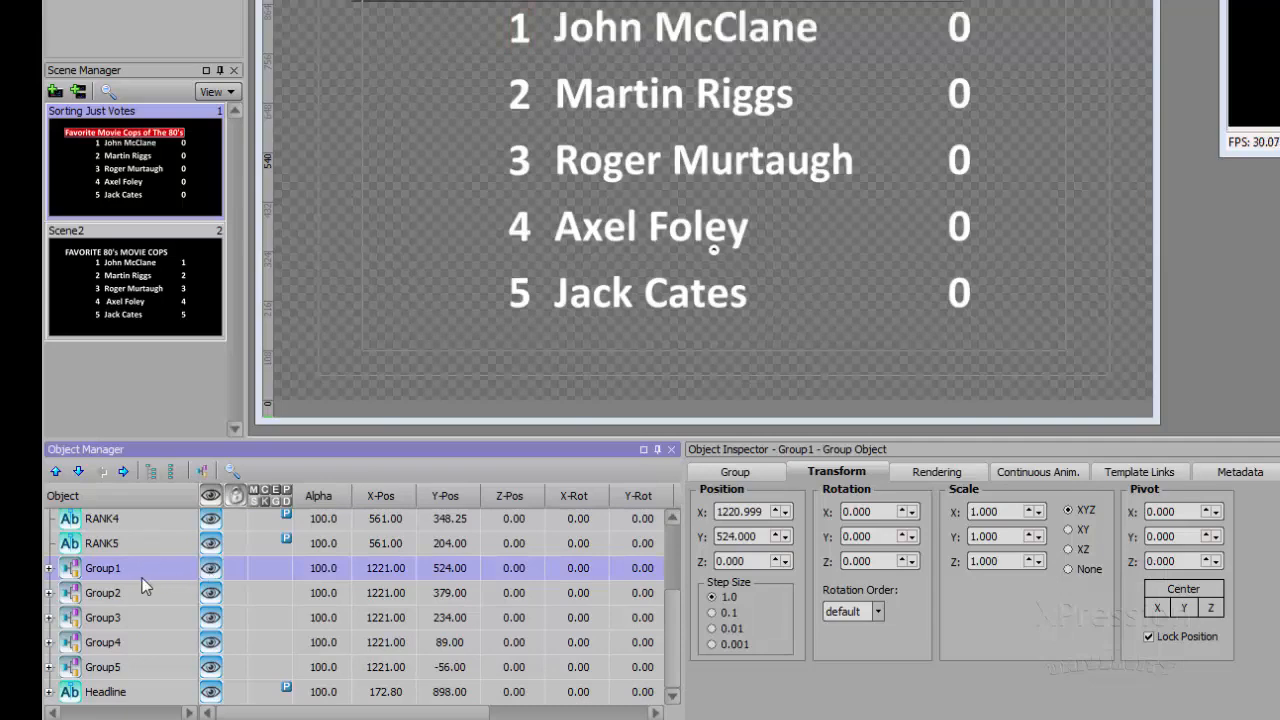
click(49, 568)
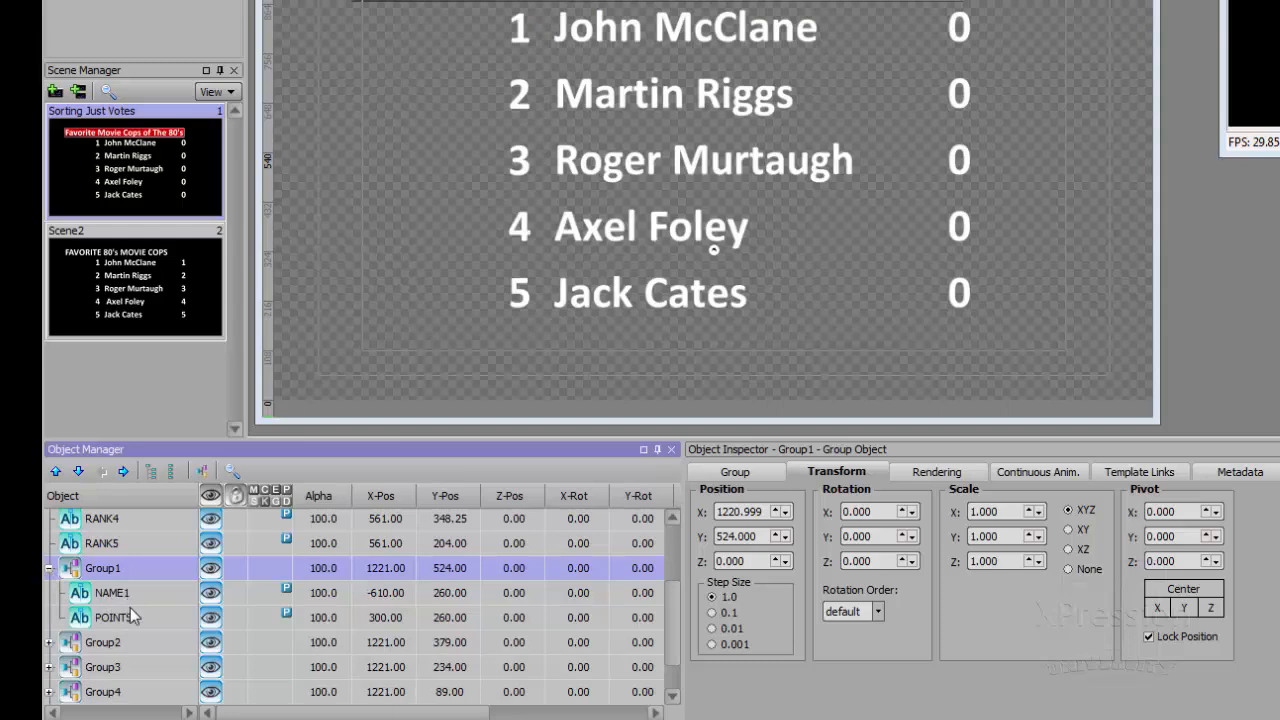
click(49, 569)
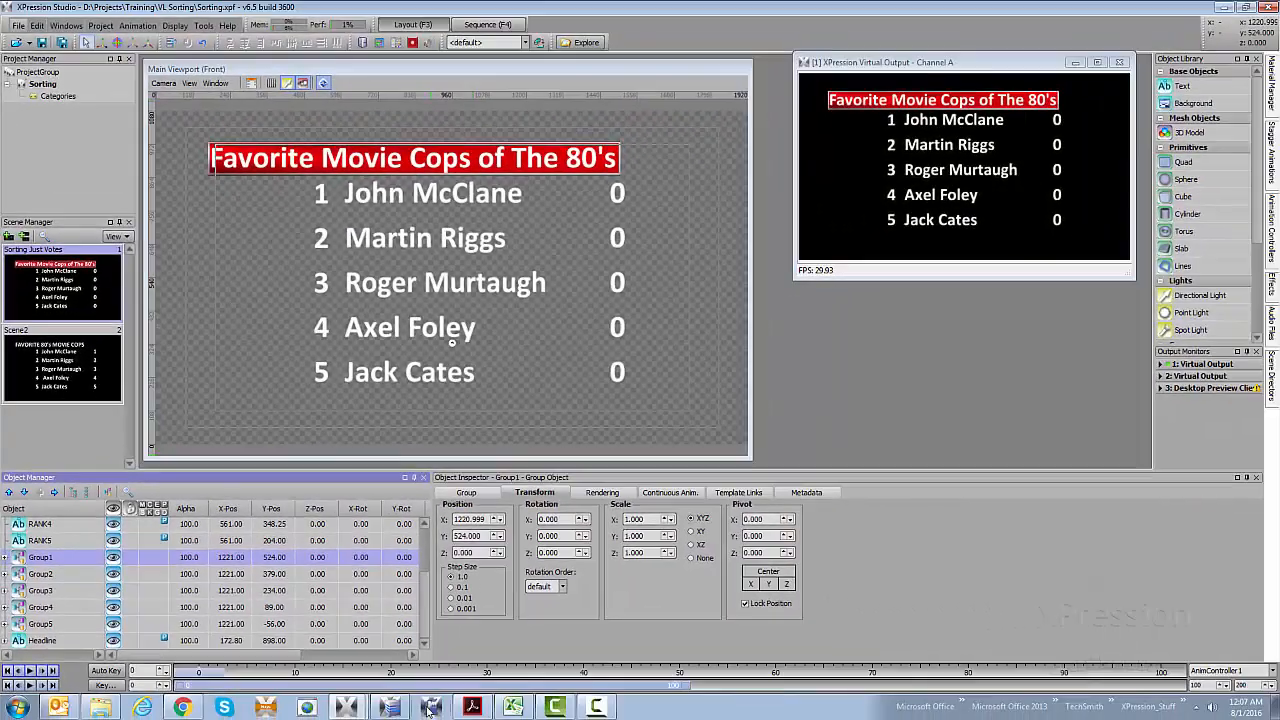
Switch to the DataLinq Server and review the Favorite Movie Cops data source.
click(430, 707)
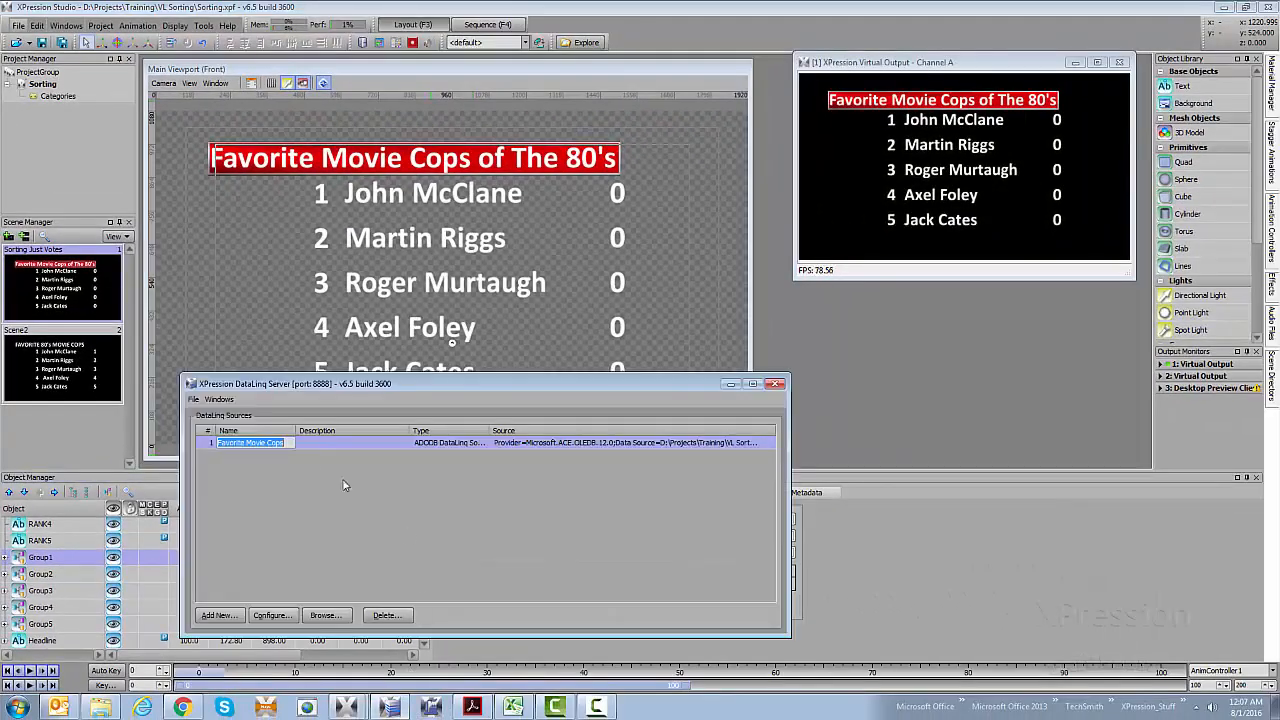
click(313, 445)
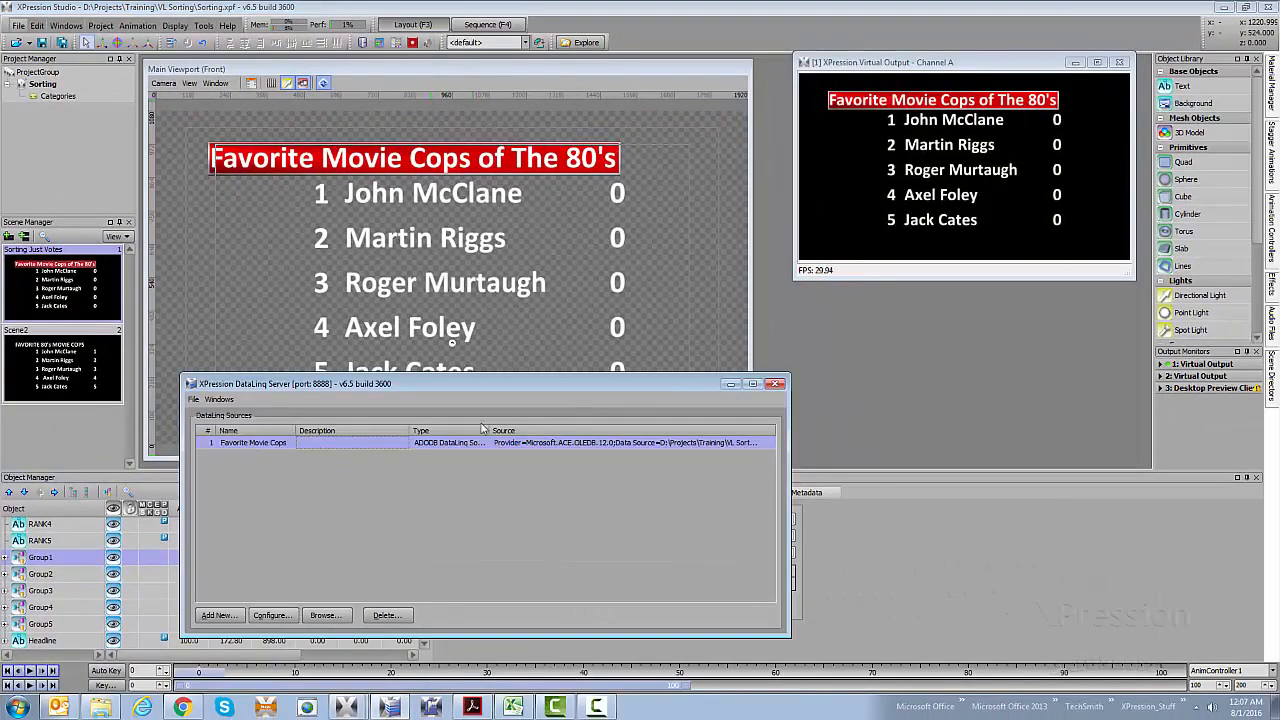
click(730, 384)
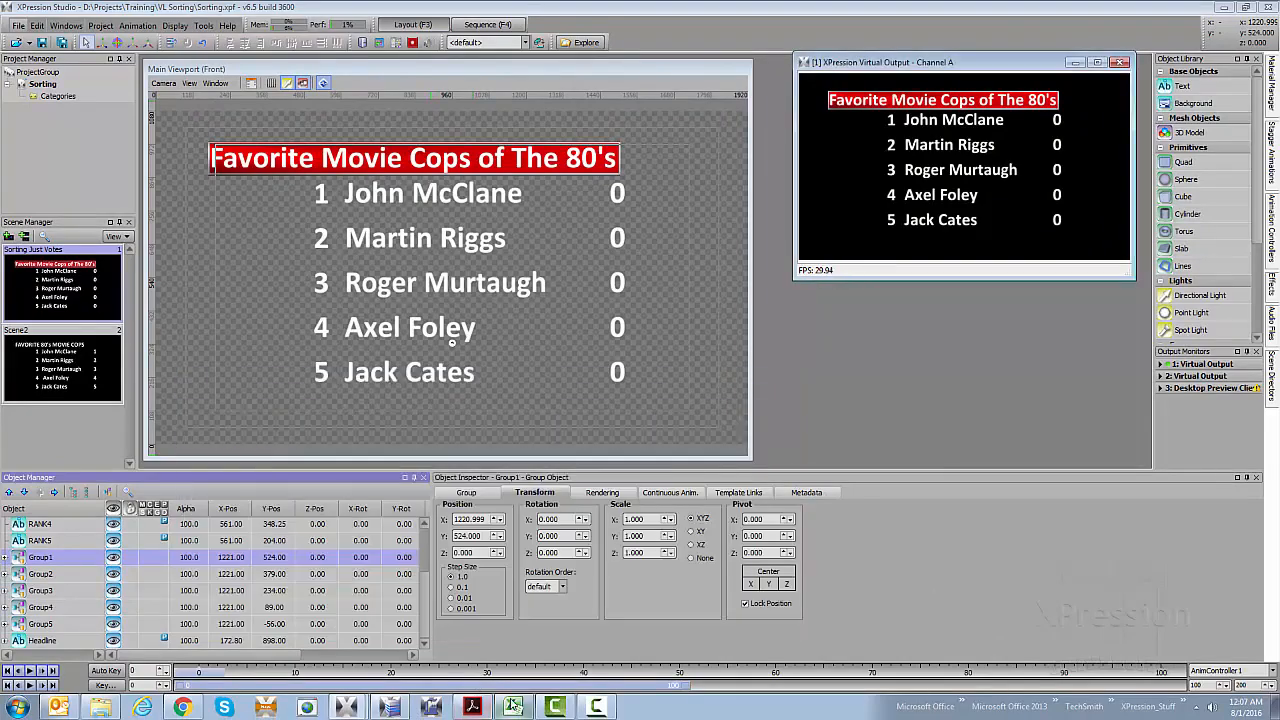
Switch to the Excel vote sheet and enter 1, 2, 3, 4 and 5 as votes in cells C2 to C6.
click(512, 706)
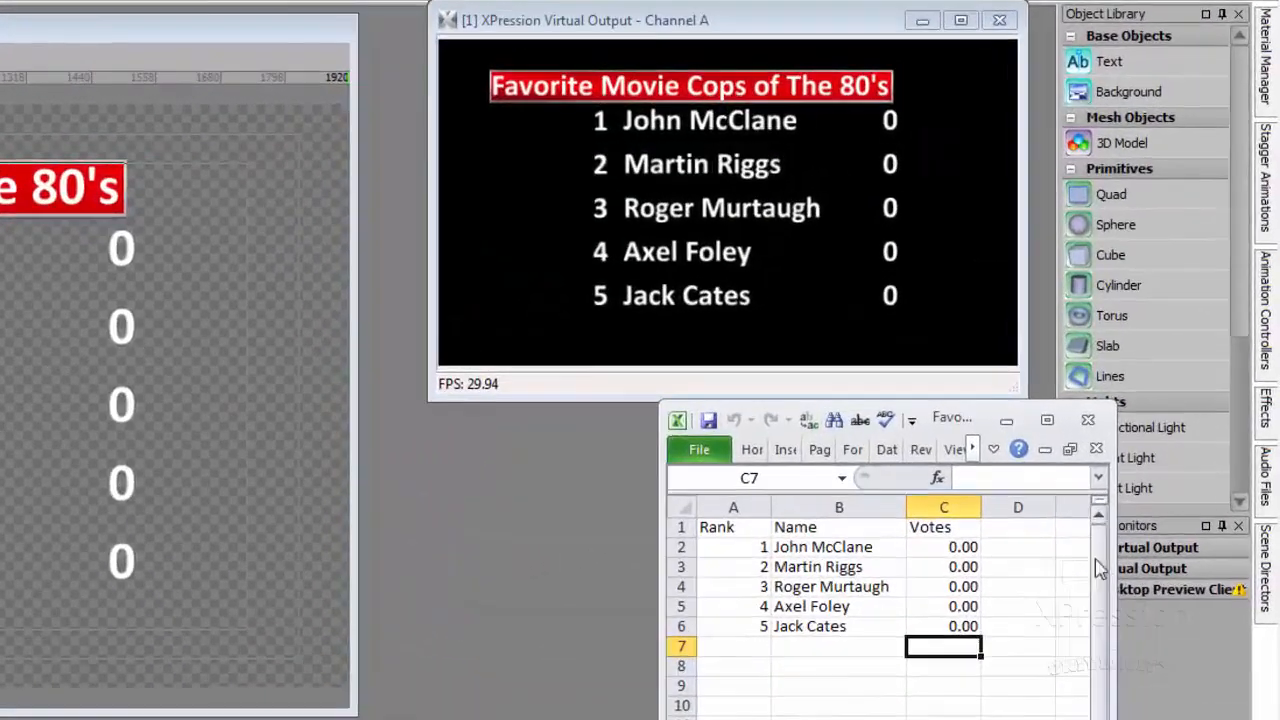
click(953, 550)
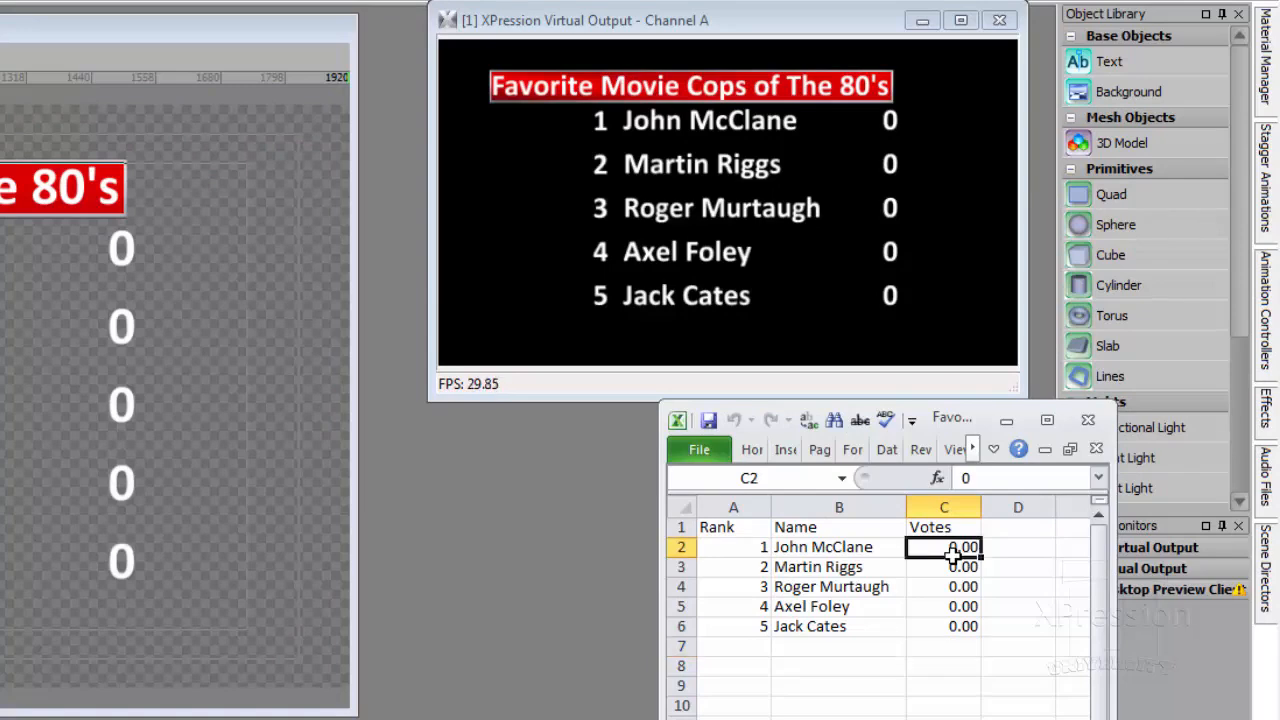
text(1)
key(Return)
text(2)
key(Return)
text(3)
key(Return)
text(4)
key(Return)
text(5)
key(Return)
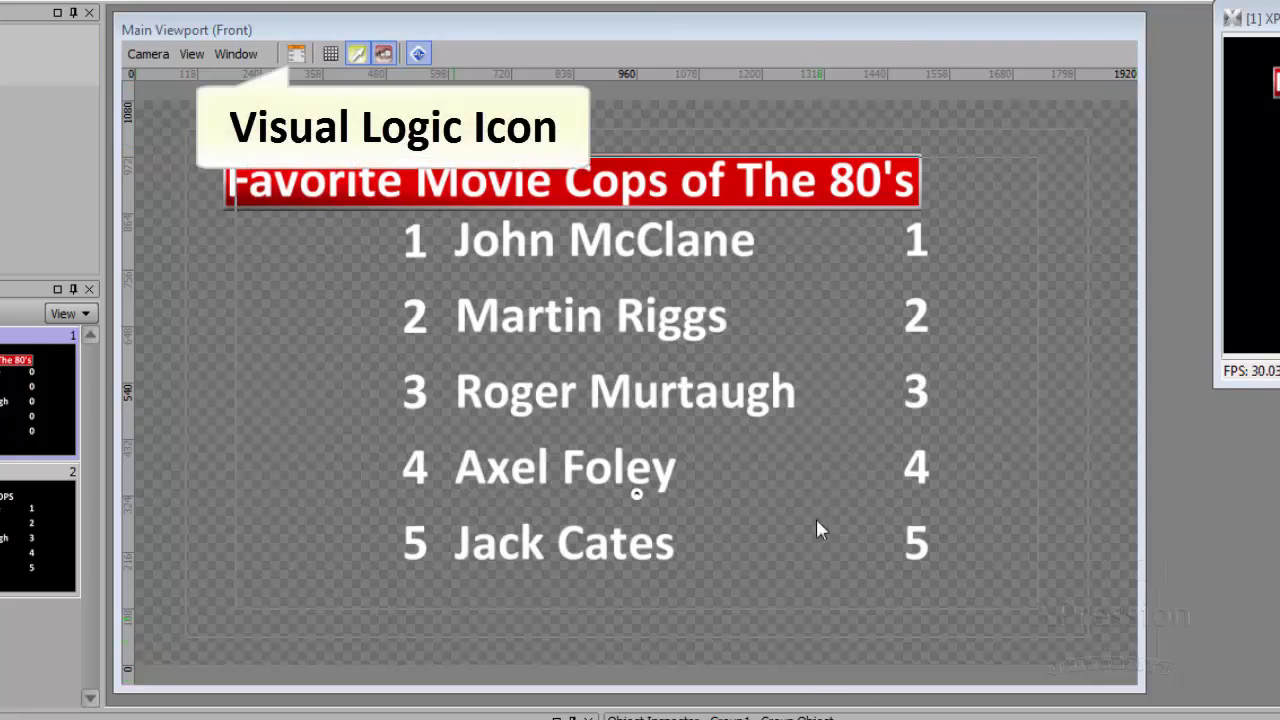
Open the scene's Visual Logic Editor and add the Text property of POINTS1 as a block at the canvas's upper left.
click(297, 55)
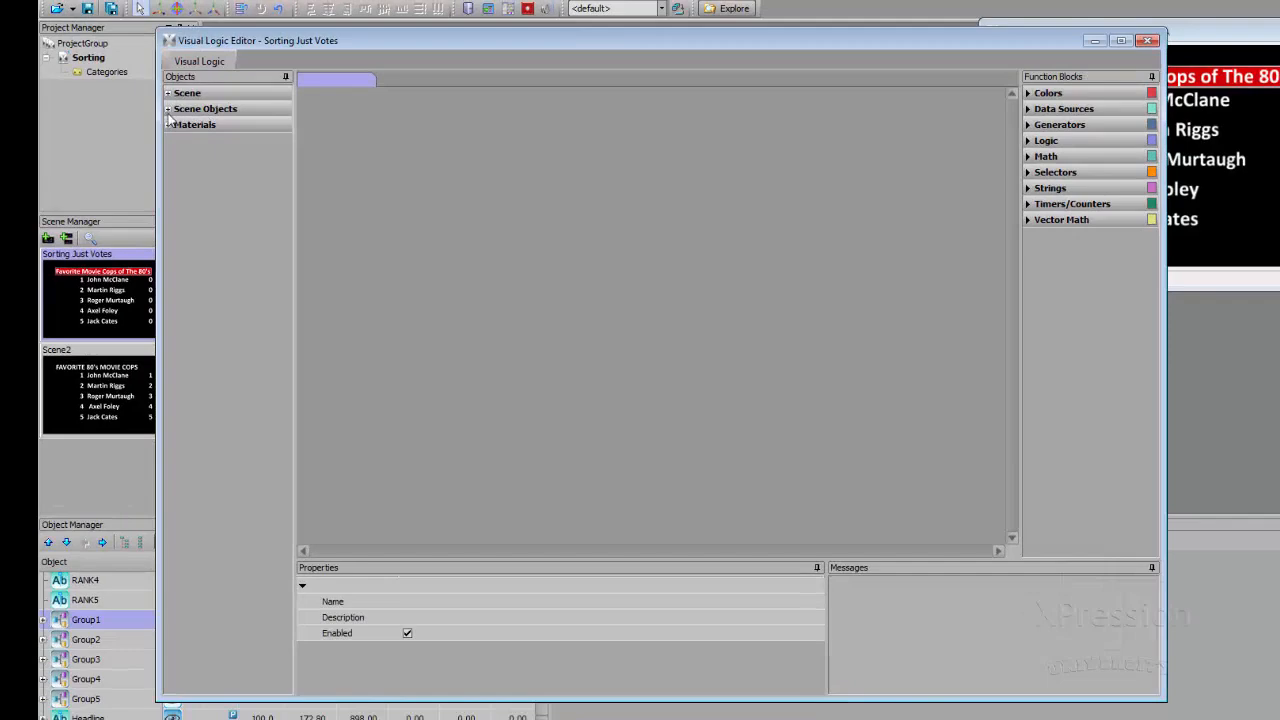
click(168, 109)
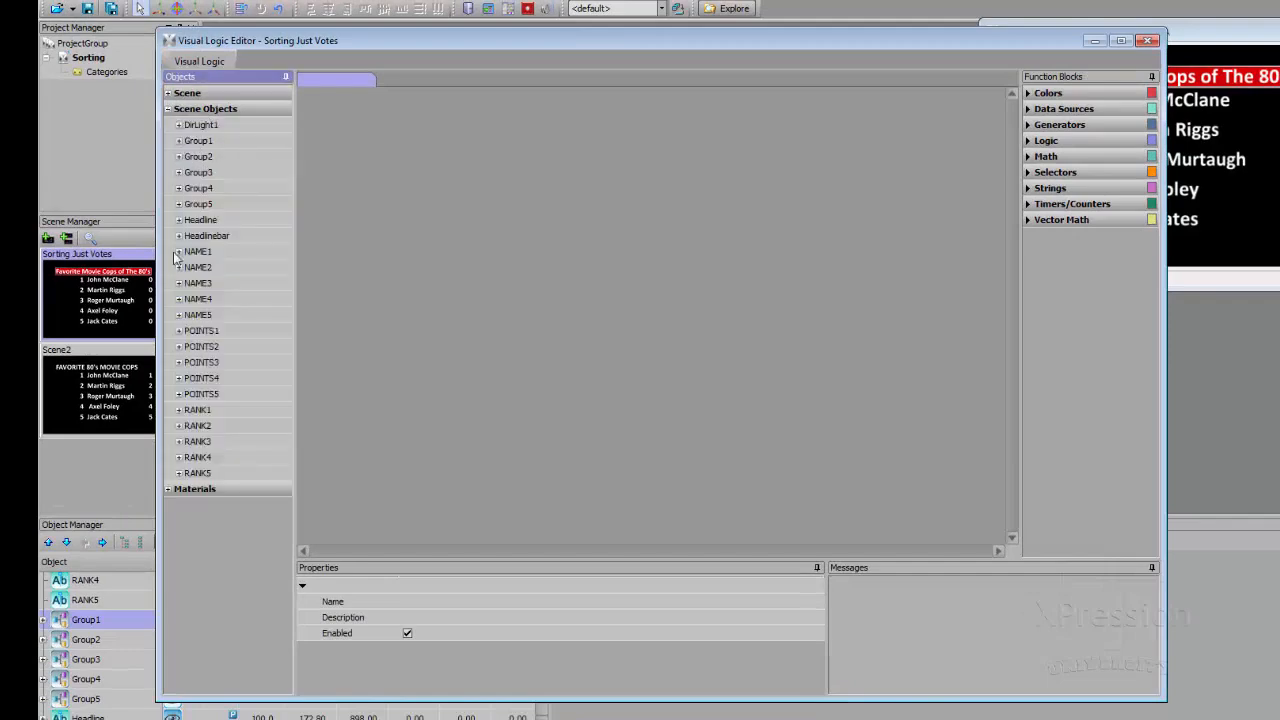
click(179, 331)
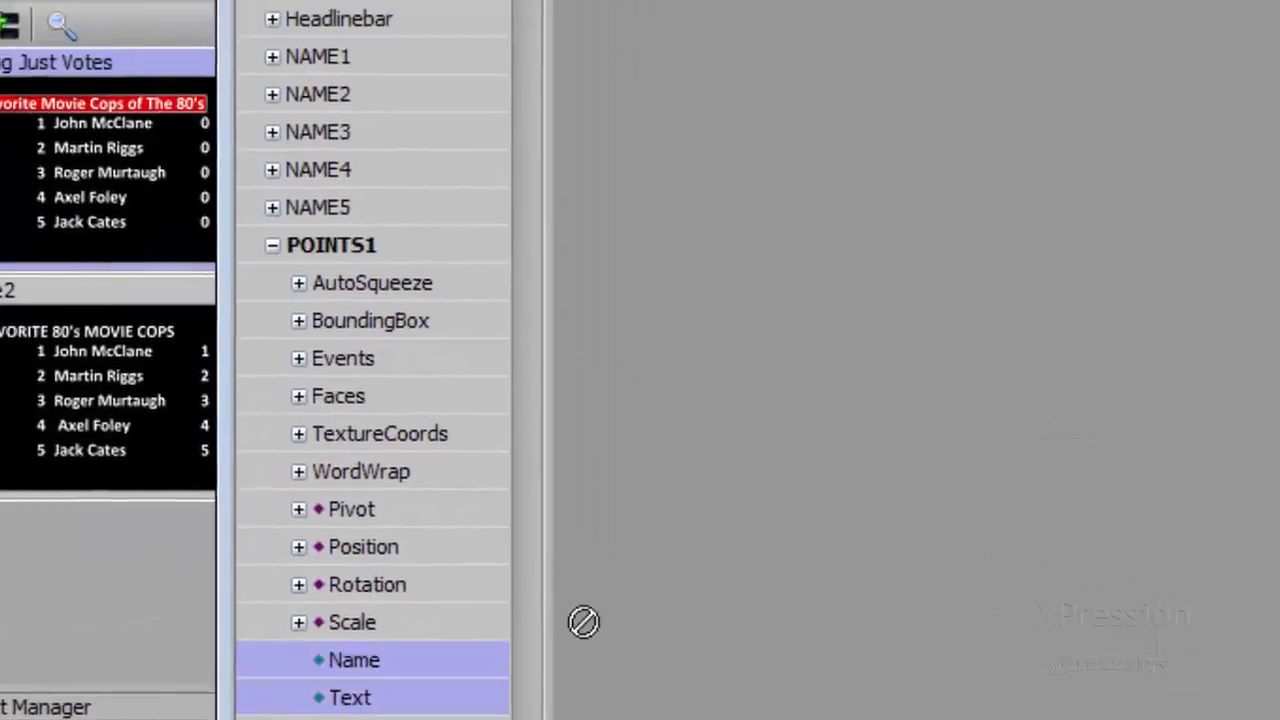
drag(462, 552, 331, 104)
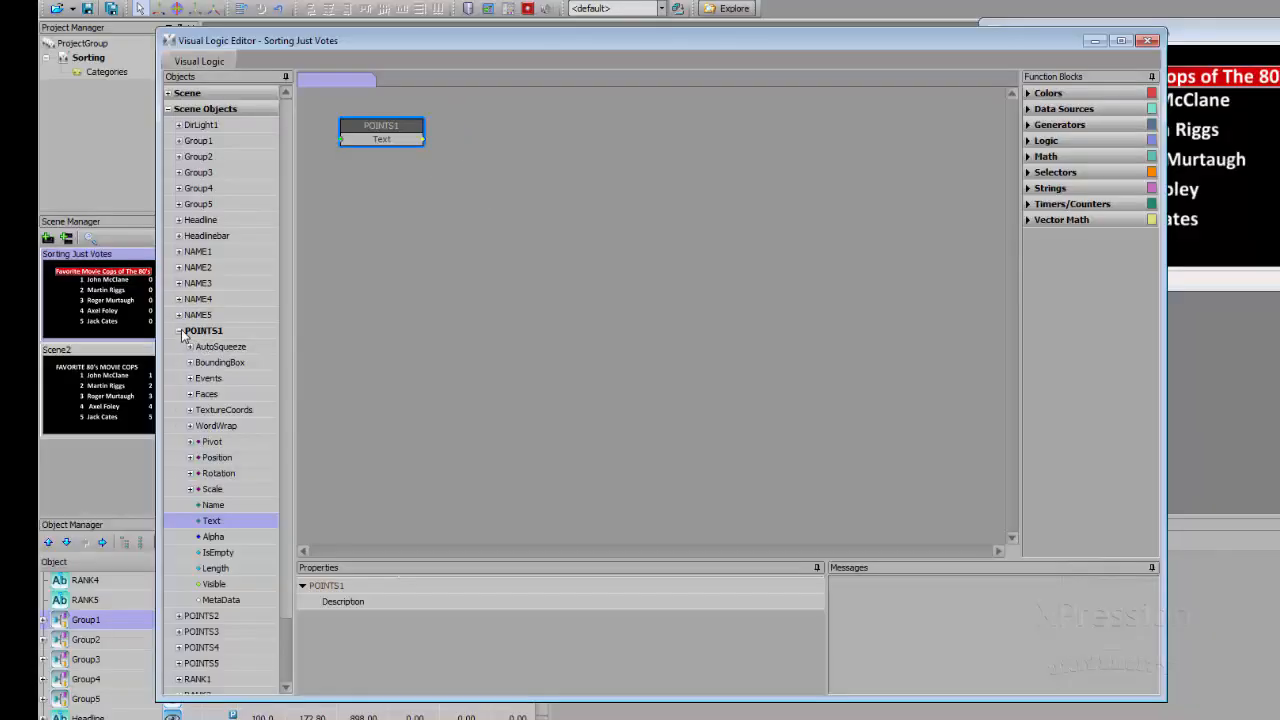
click(181, 334)
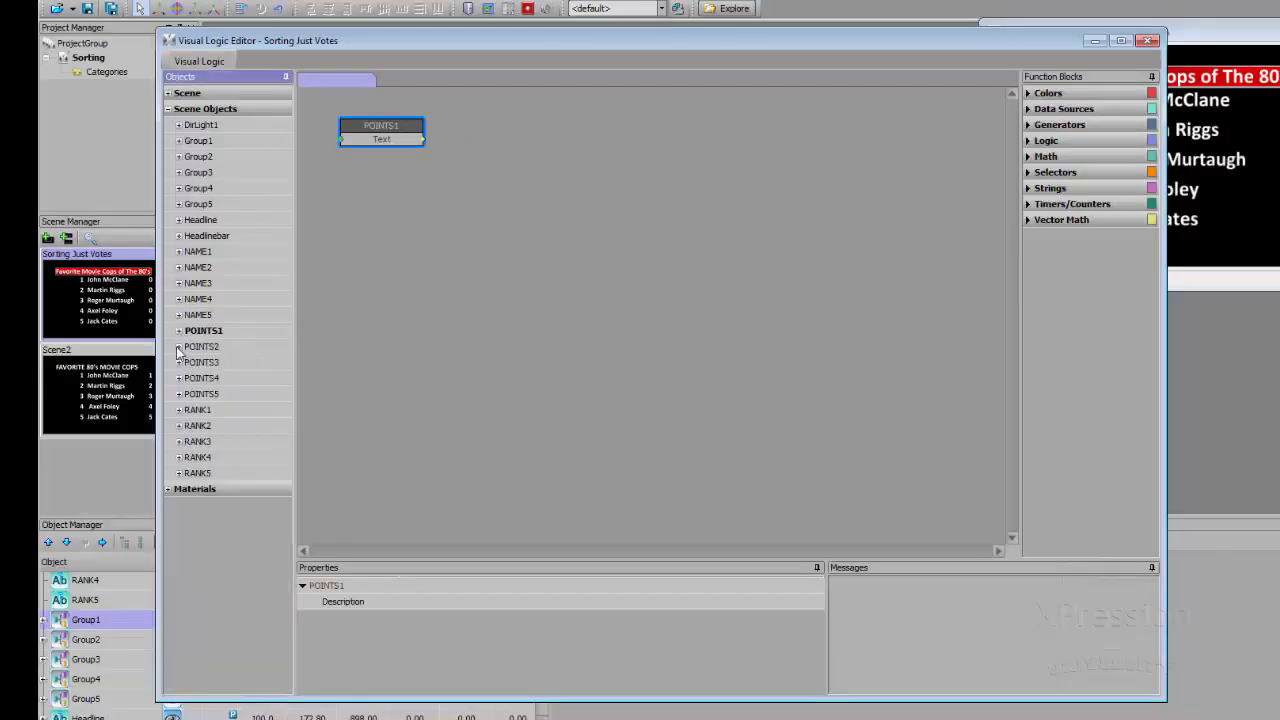
Add the Text properties of POINTS2 and POINTS3 as blocks stacked directly under the POINTS1 block.
click(179, 346)
drag(217, 541, 381, 260)
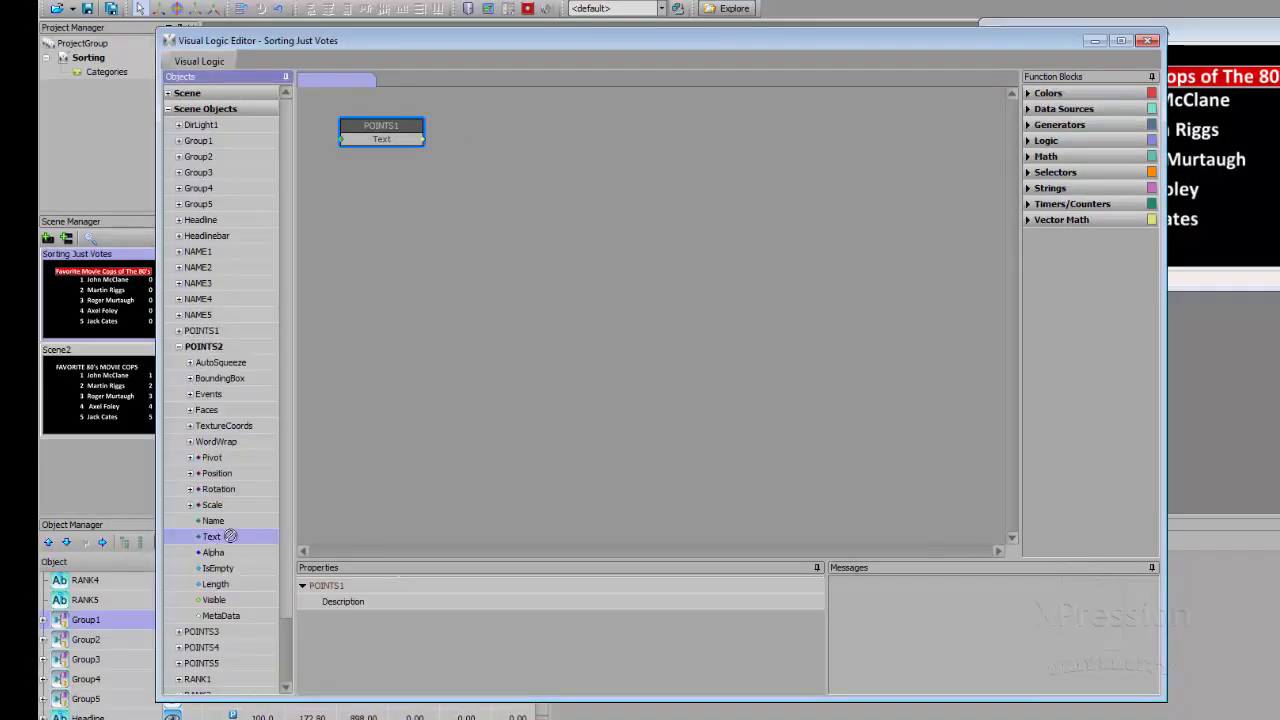
drag(352, 172, 357, 165)
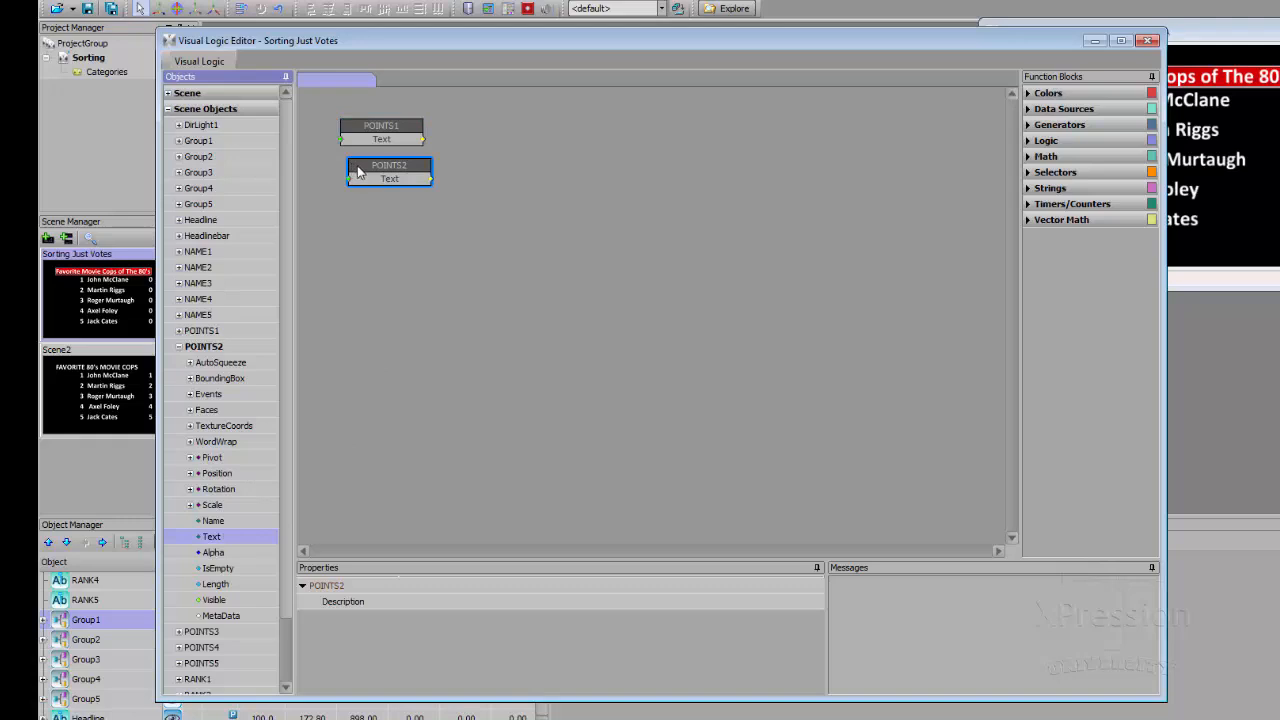
click(179, 346)
click(179, 362)
drag(212, 552, 351, 190)
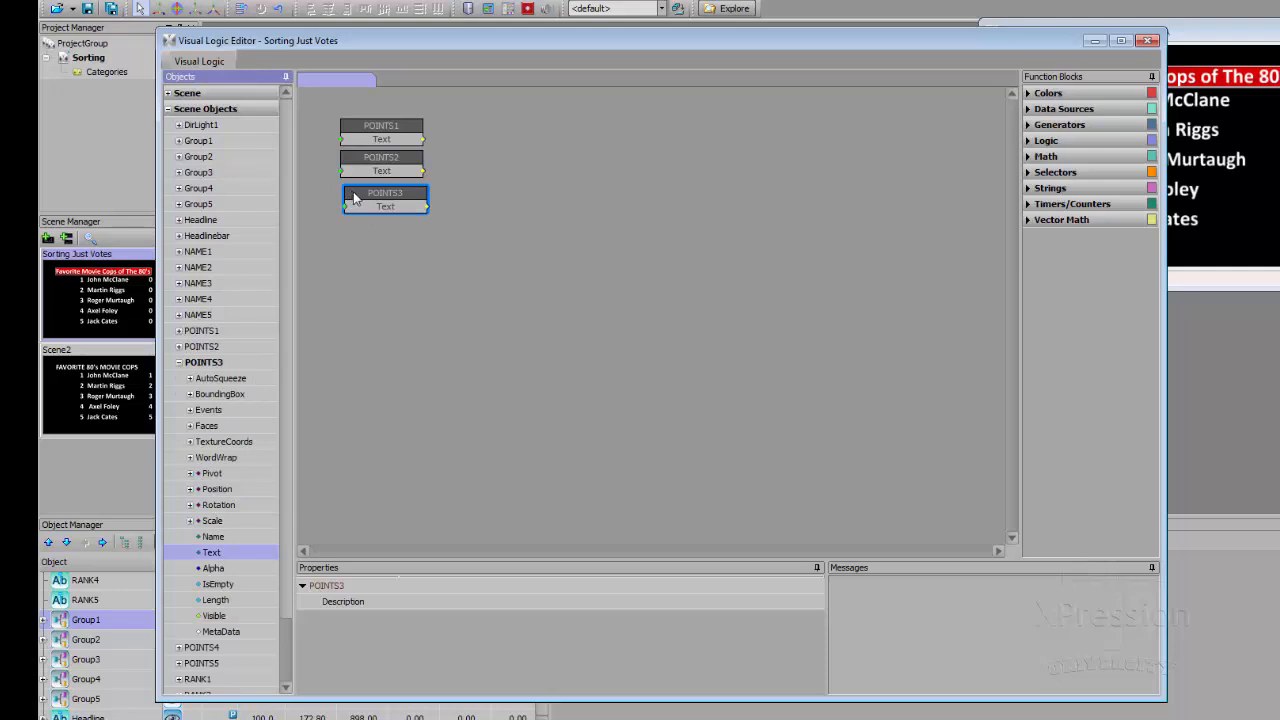
click(179, 362)
Add the Text properties of POINTS4 and POINTS5 as blocks, completing the column below POINTS3.
click(179, 378)
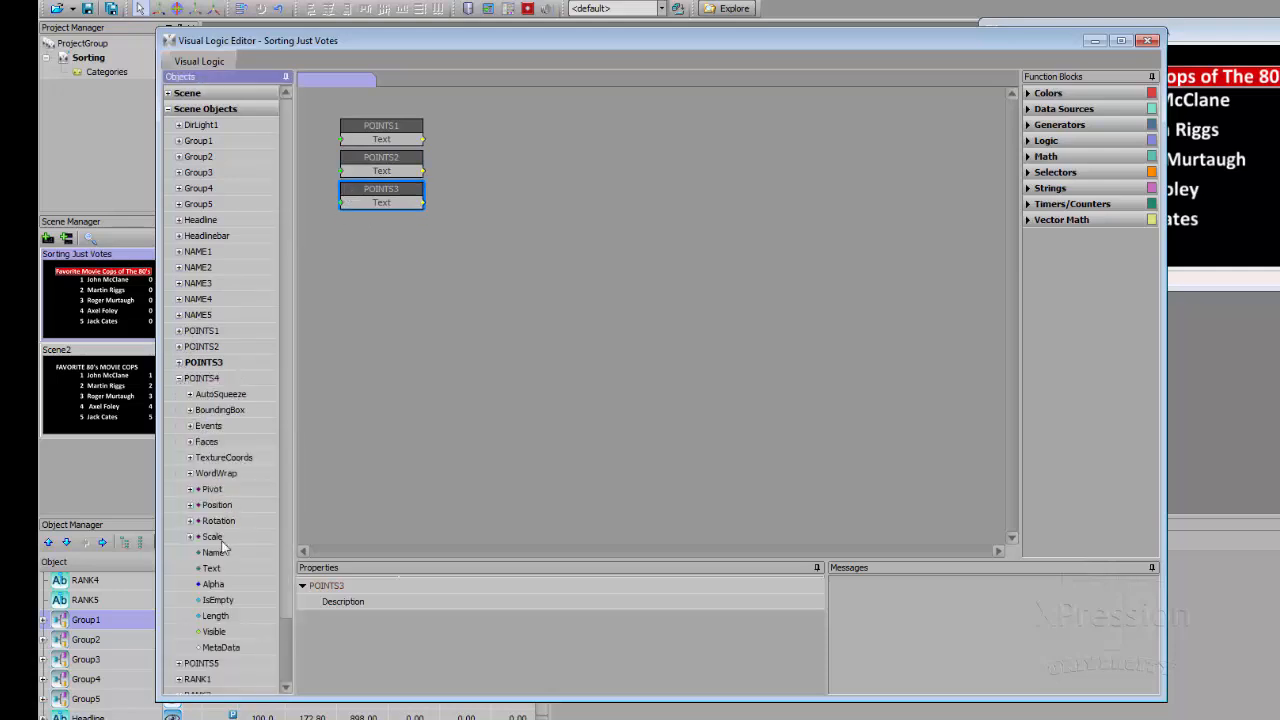
drag(211, 568, 345, 226)
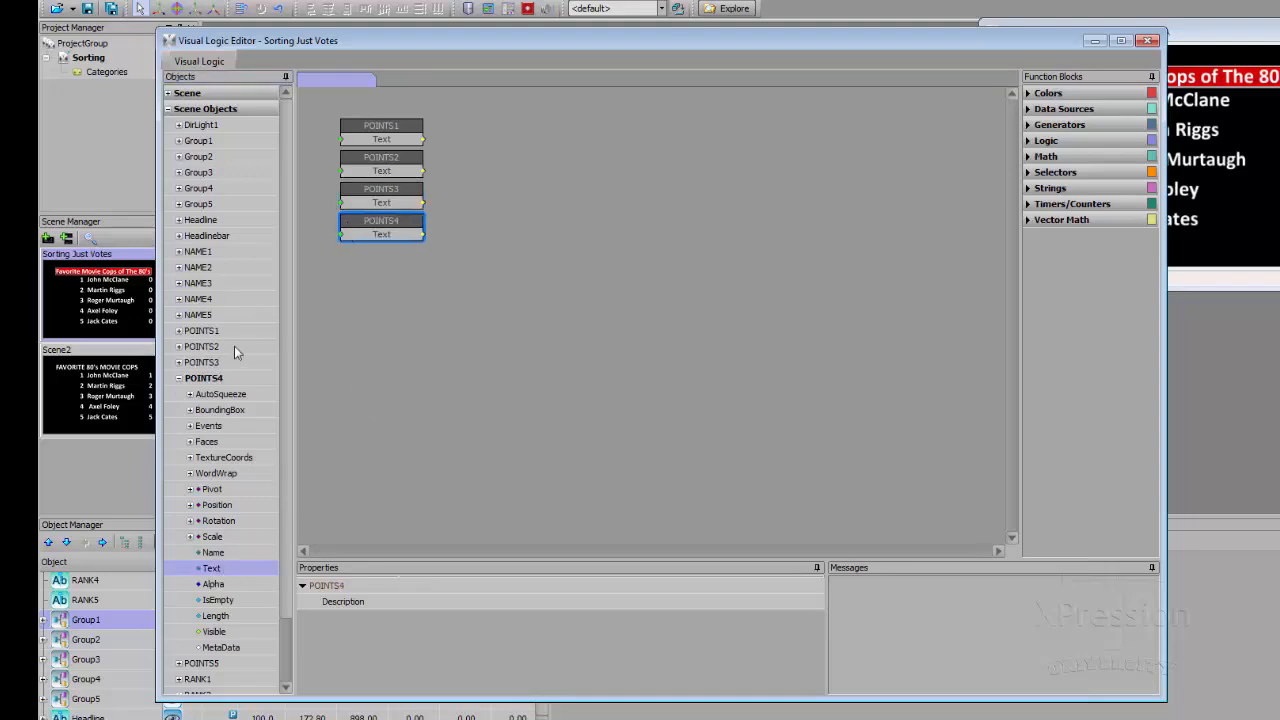
click(179, 378)
click(179, 394)
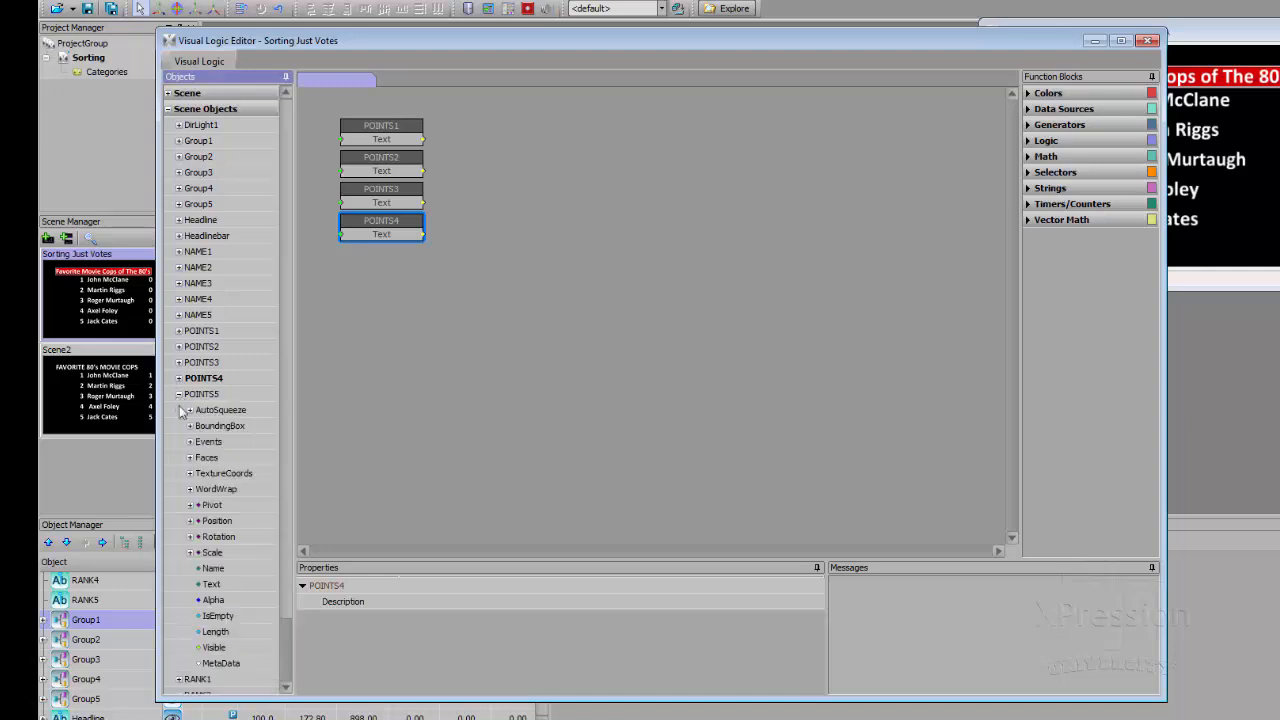
drag(212, 584, 345, 436)
mouse_move(350, 276)
mouse_down()
mouse_move(345, 256)
mouse_move(363, 261)
mouse_up()
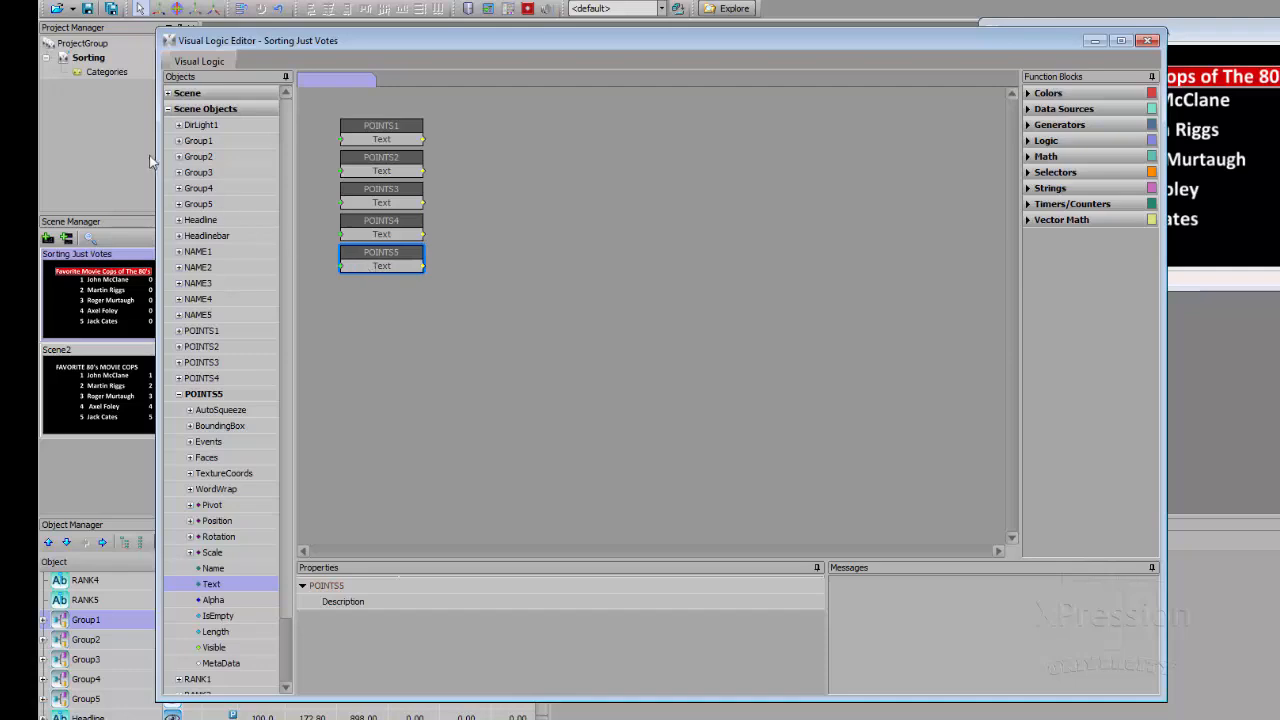
click(179, 395)
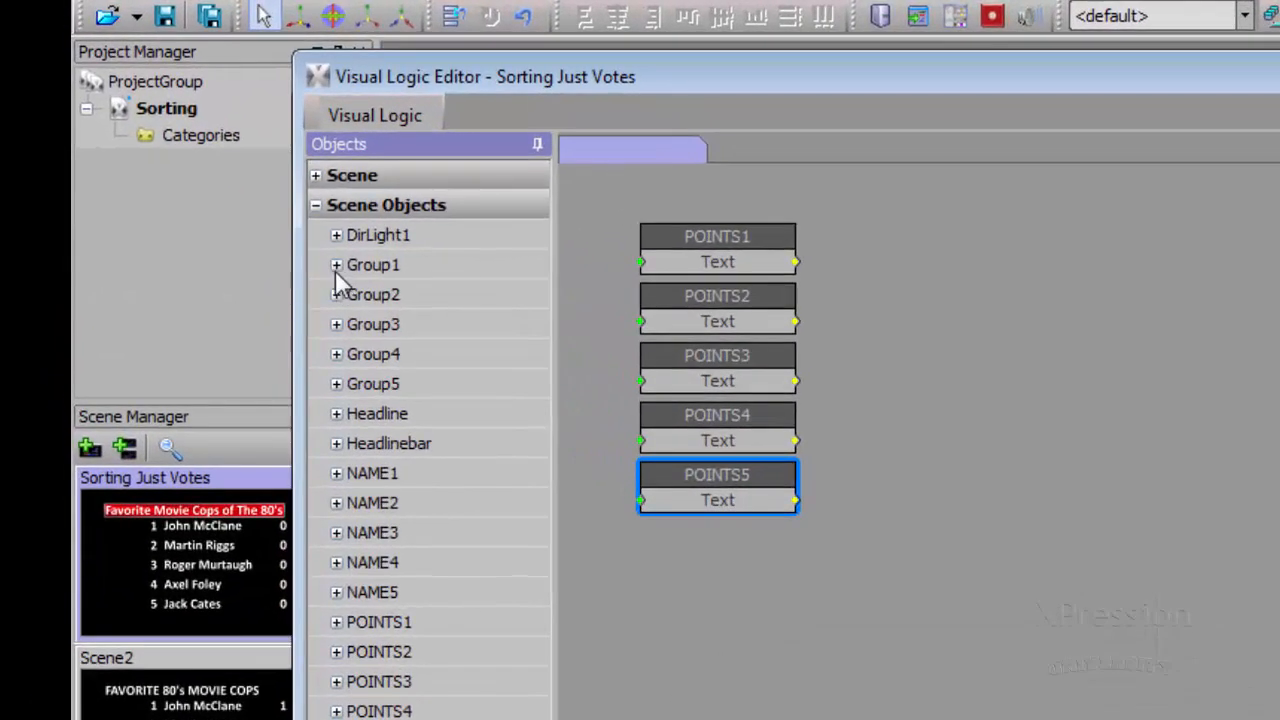
Add Group1's Position Y property as a block on the far right of the logic canvas.
click(336, 265)
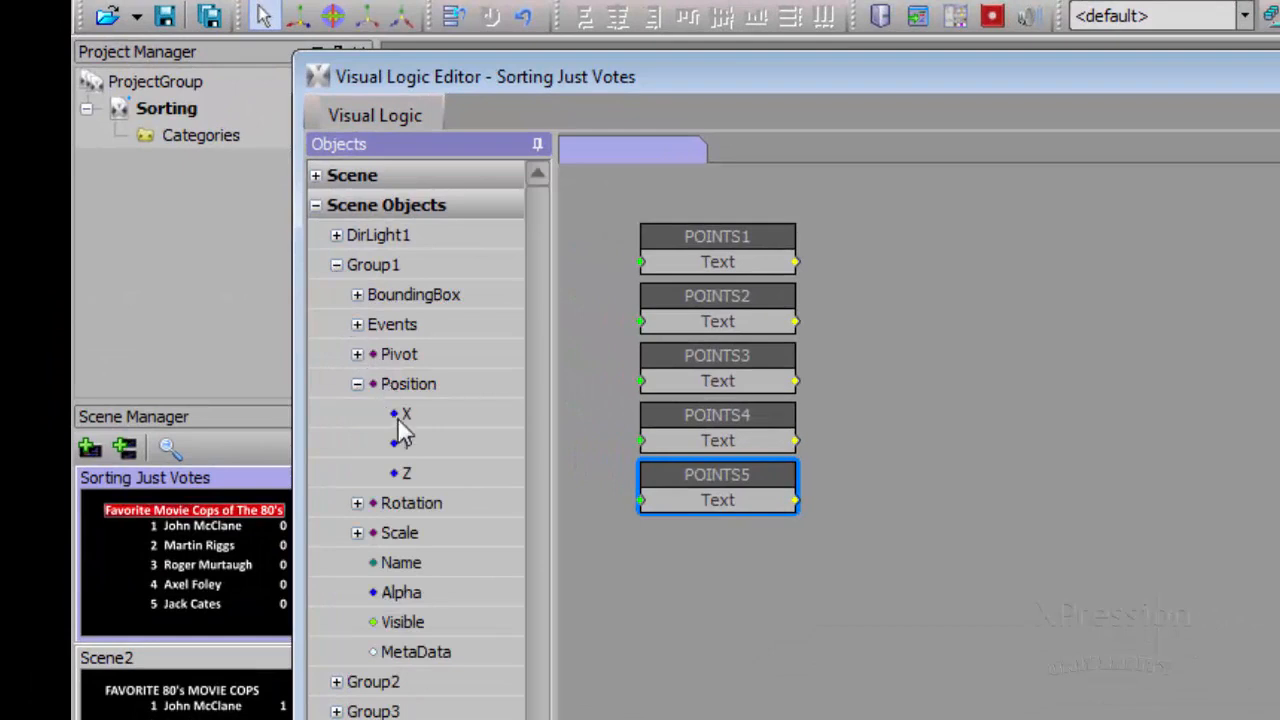
click(405, 455)
drag(403, 446, 921, 210)
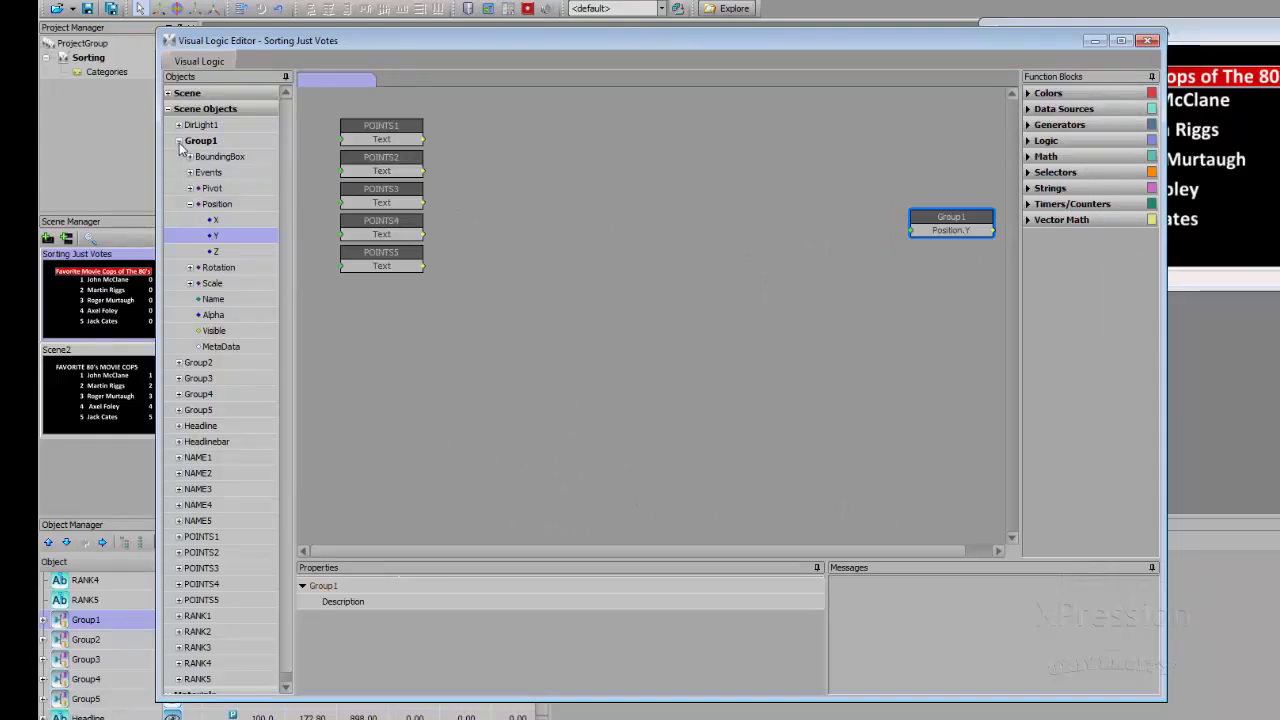
click(179, 141)
Add Group2's Position Y property as a block directly below the Group1 block.
click(179, 157)
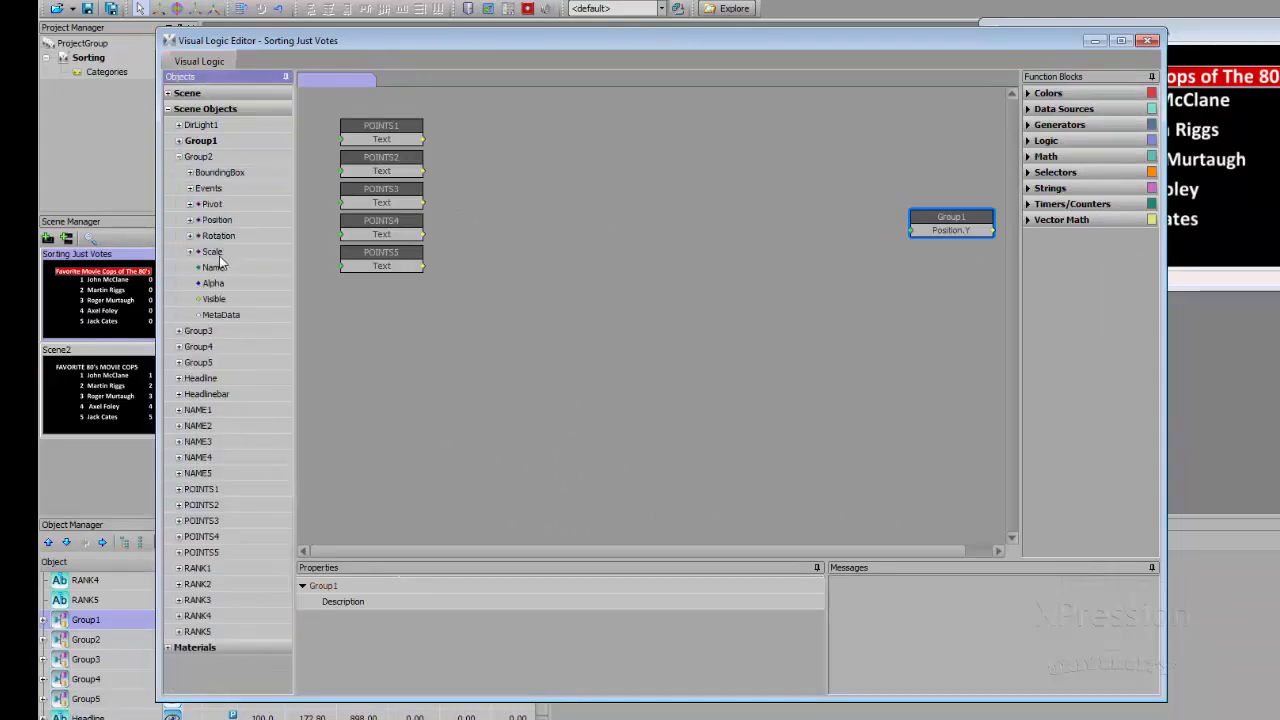
click(190, 219)
drag(215, 251, 337, 265)
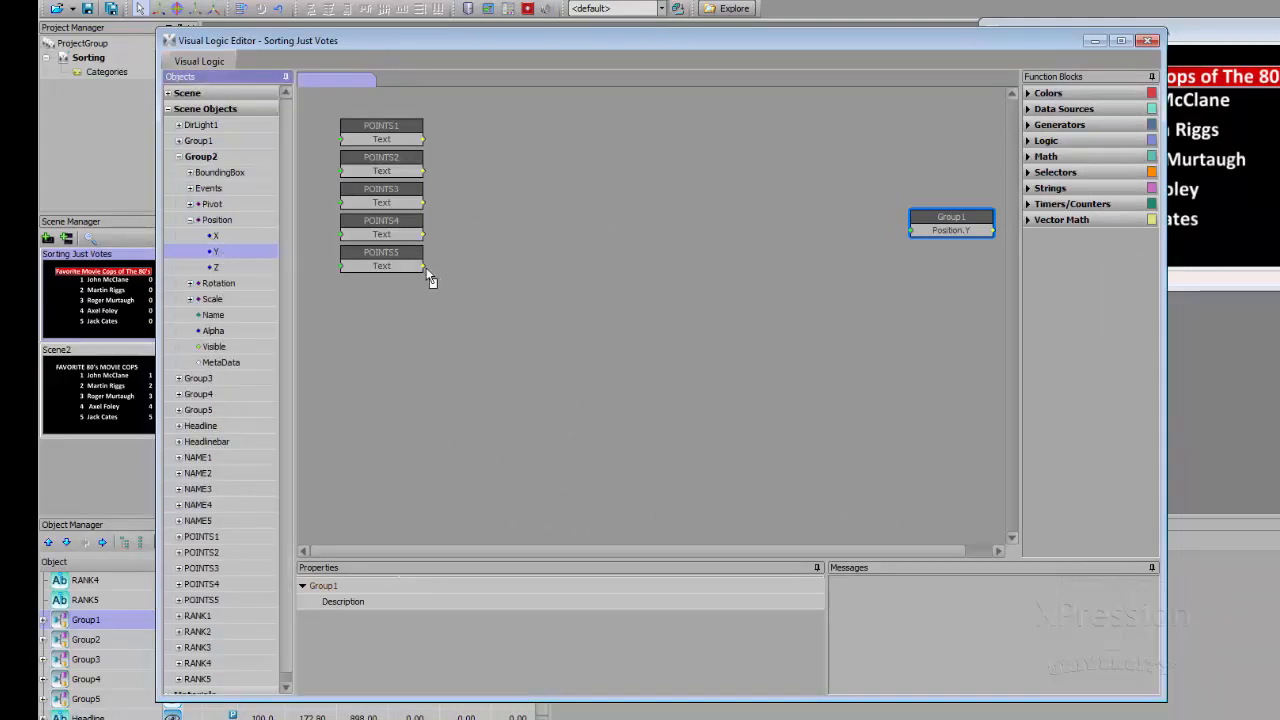
drag(913, 258, 913, 256)
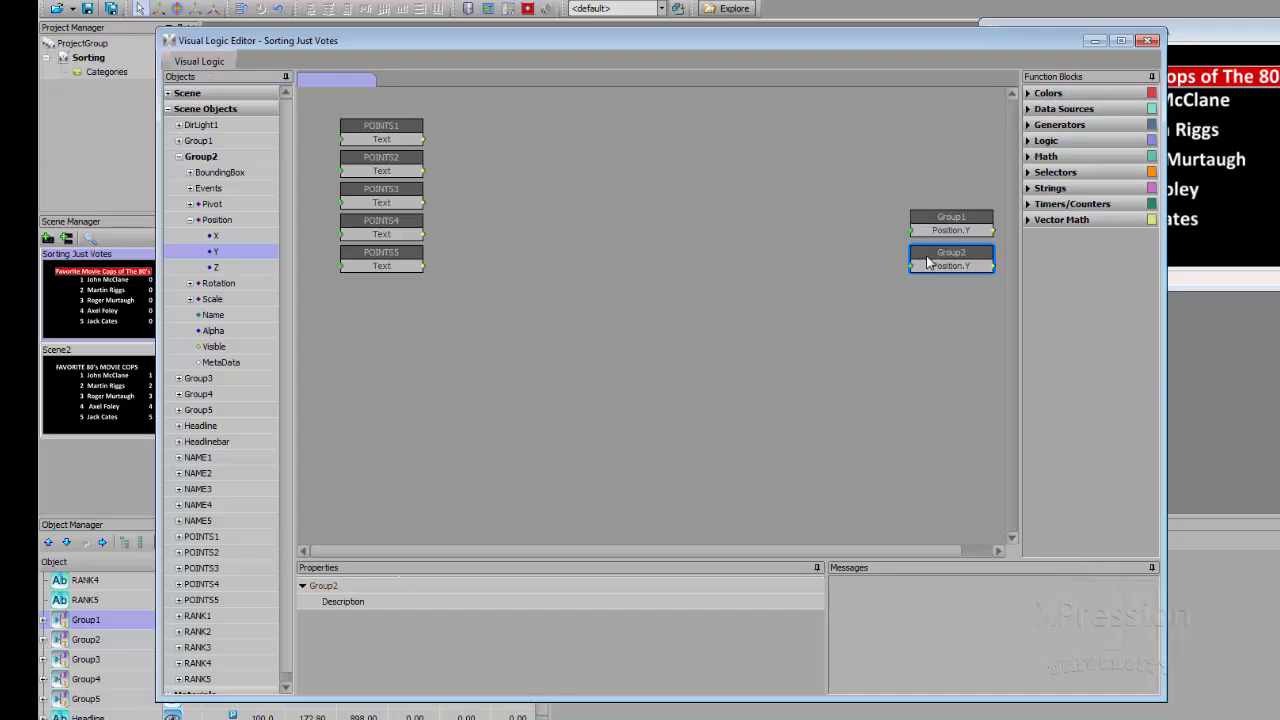
click(190, 220)
click(180, 158)
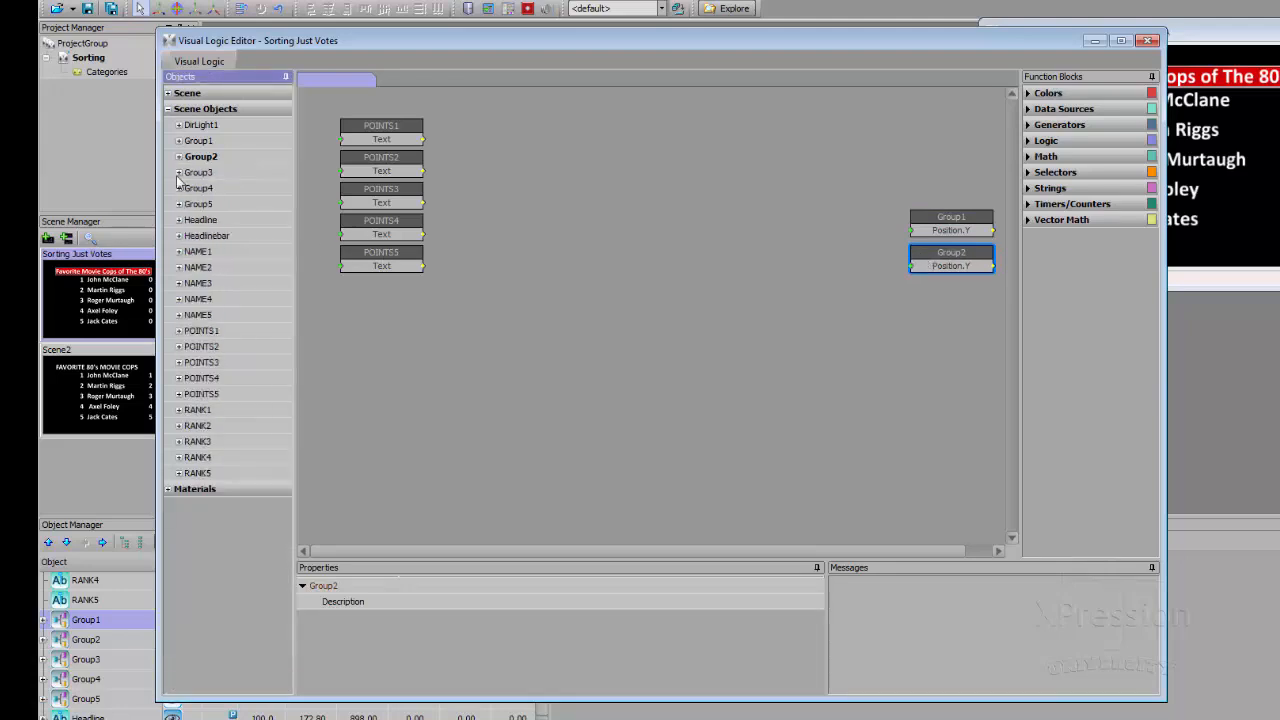
Add Group3's Position Y property as a block directly below the Group2 block.
click(180, 173)
drag(215, 267, 923, 294)
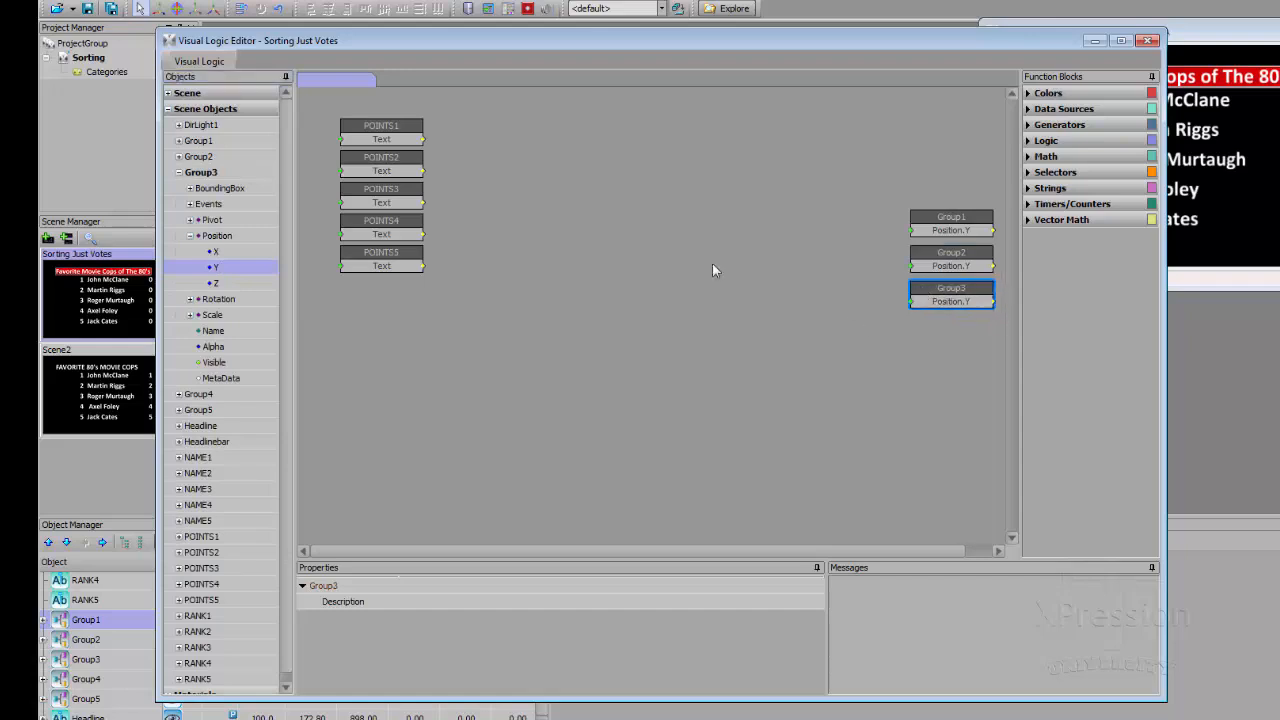
click(179, 172)
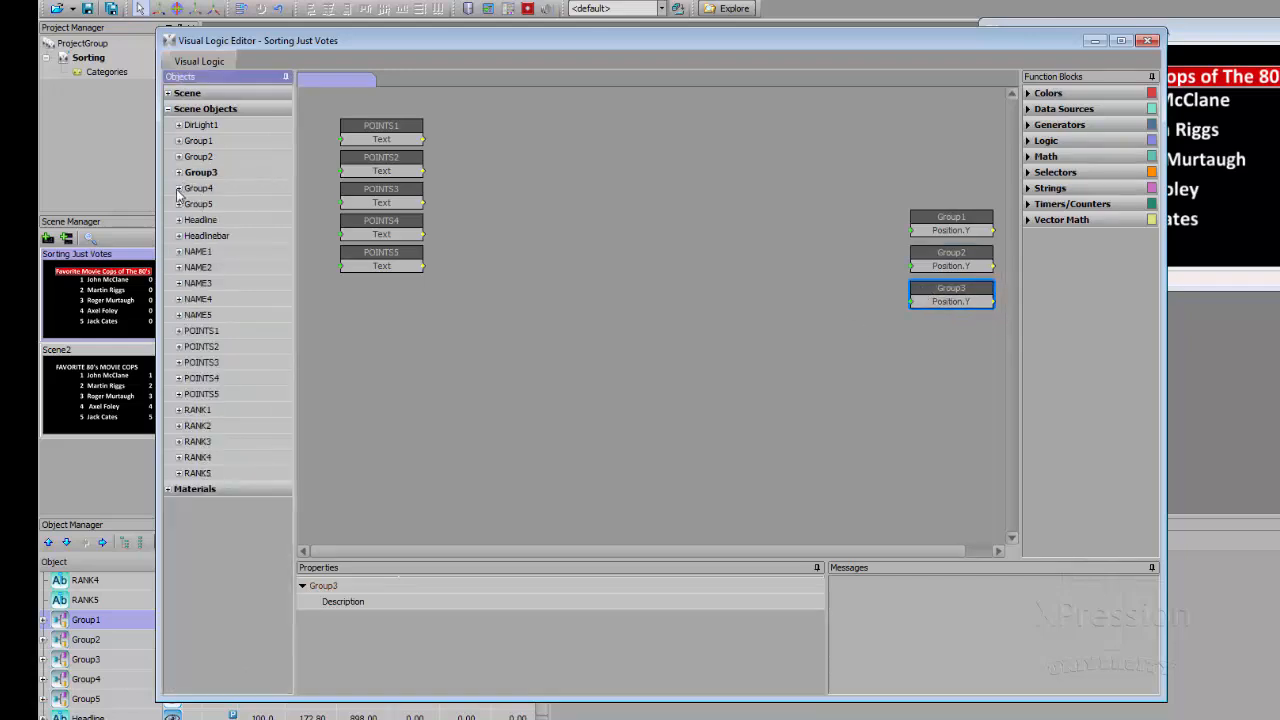
Add Group4's Position Y property as a block directly below the Group3 block.
click(179, 189)
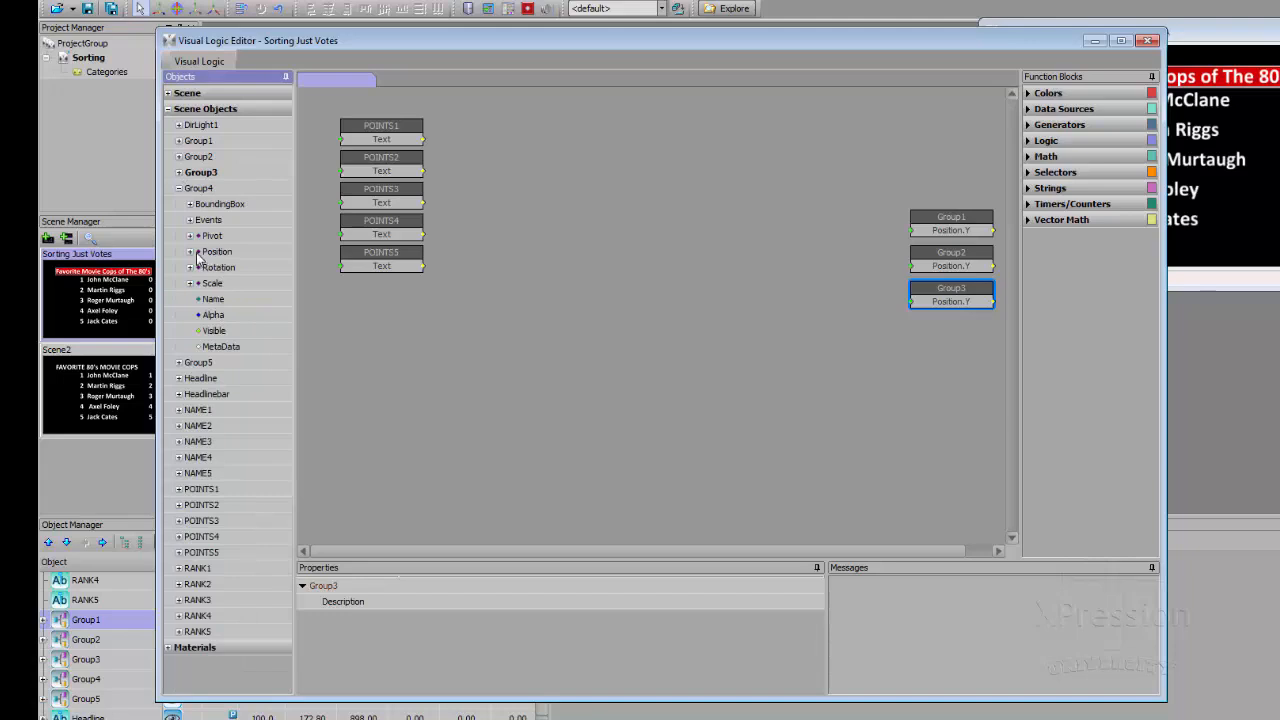
click(191, 252)
drag(215, 283, 789, 357)
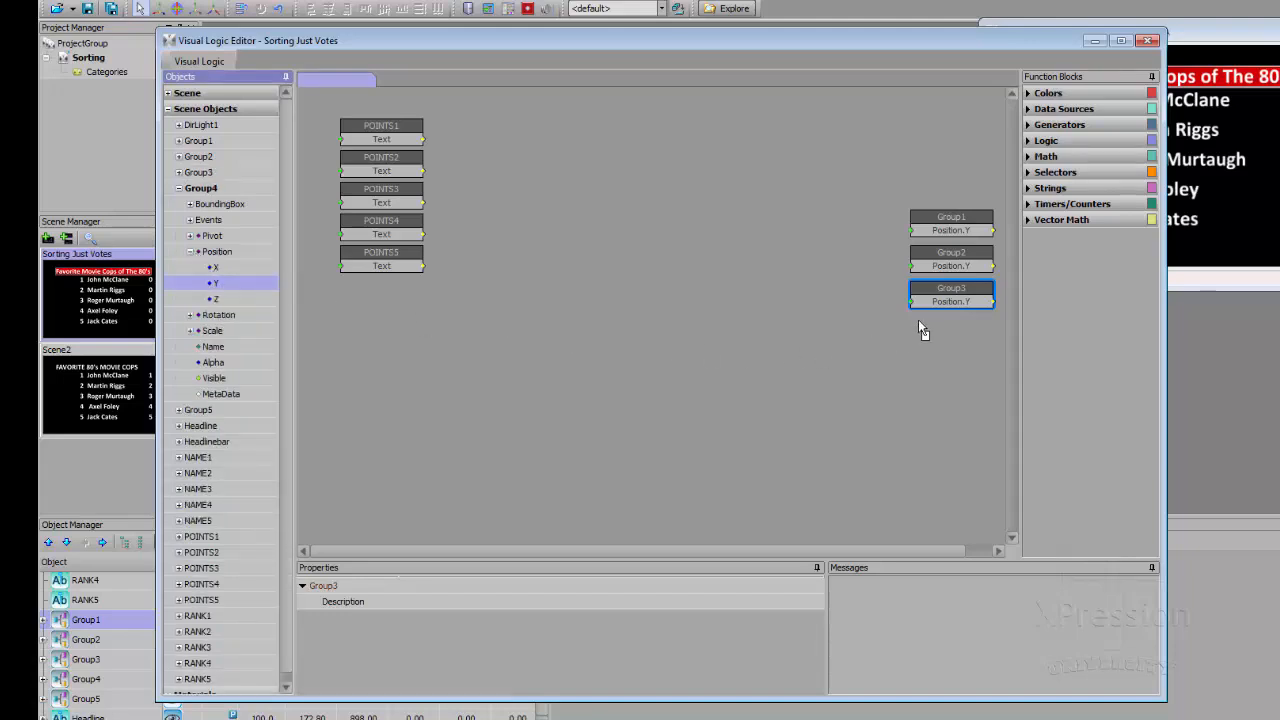
drag(919, 322, 920, 324)
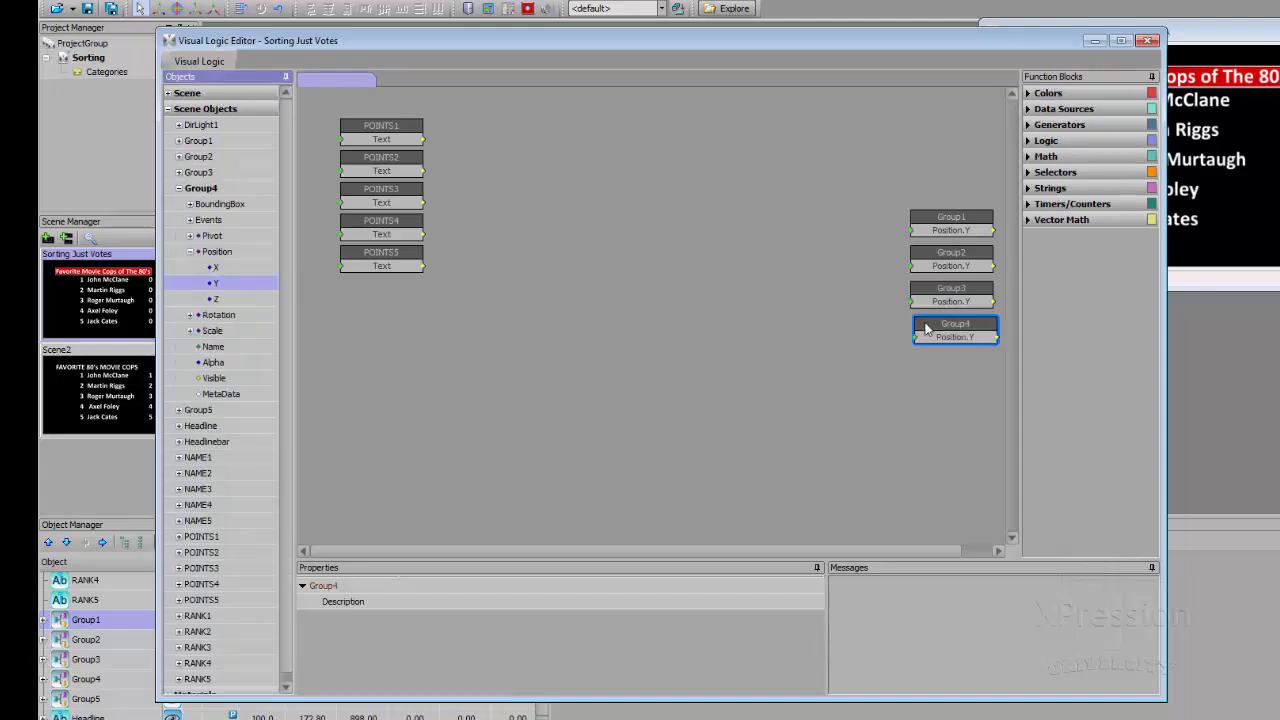
Add Group5's Position Y property as a block directly below the Group4 block.
click(179, 188)
click(179, 204)
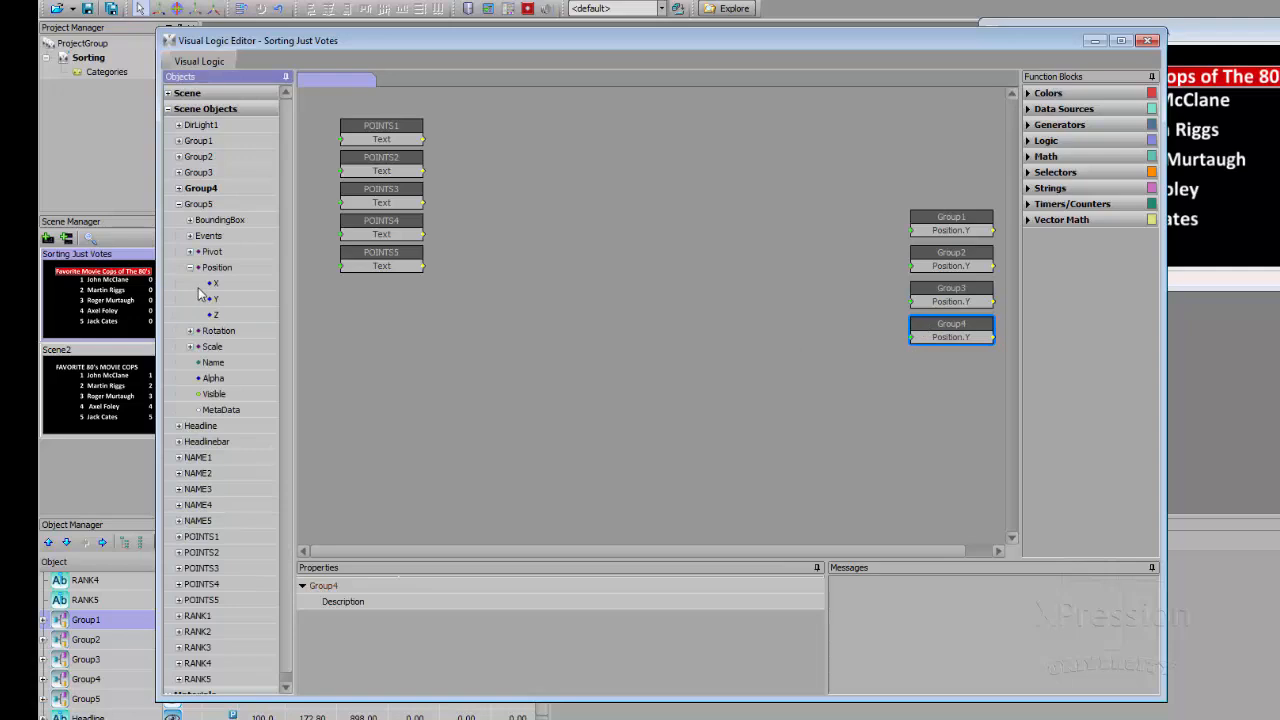
drag(215, 299, 507, 352)
drag(911, 369, 921, 365)
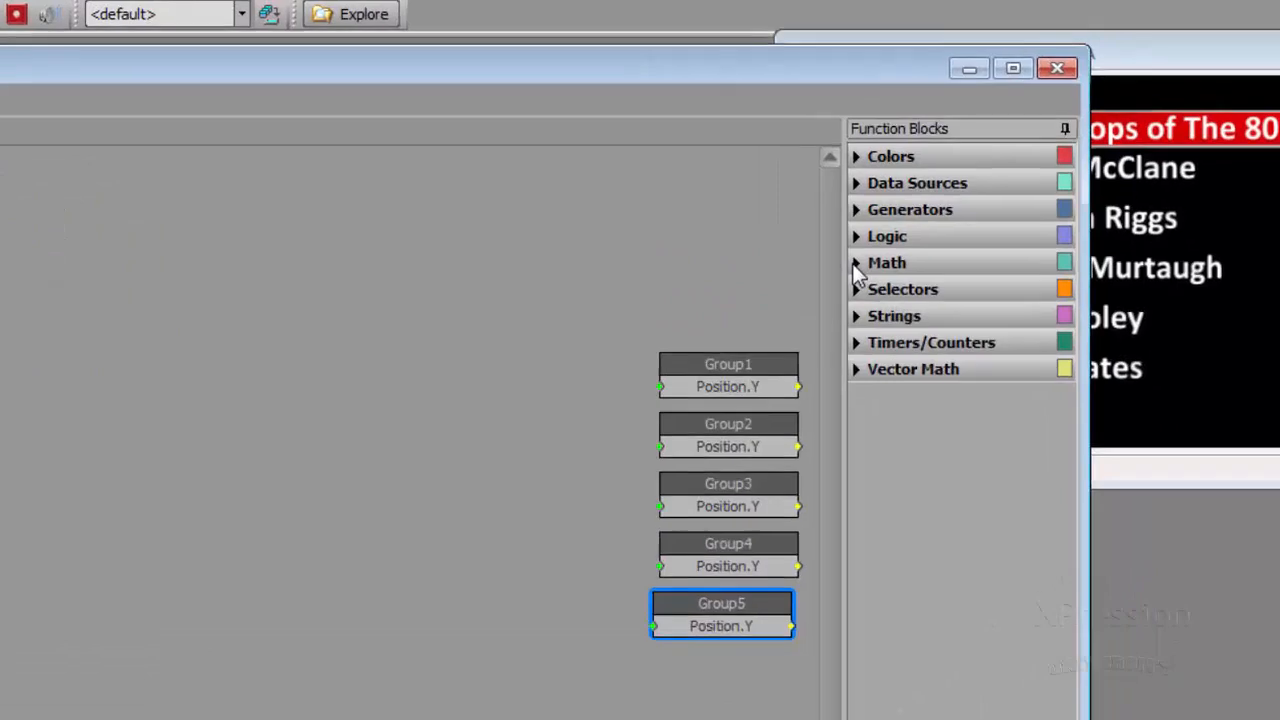
Add five Math Value blocks one below another on the lower middle of the logic canvas.
click(1028, 157)
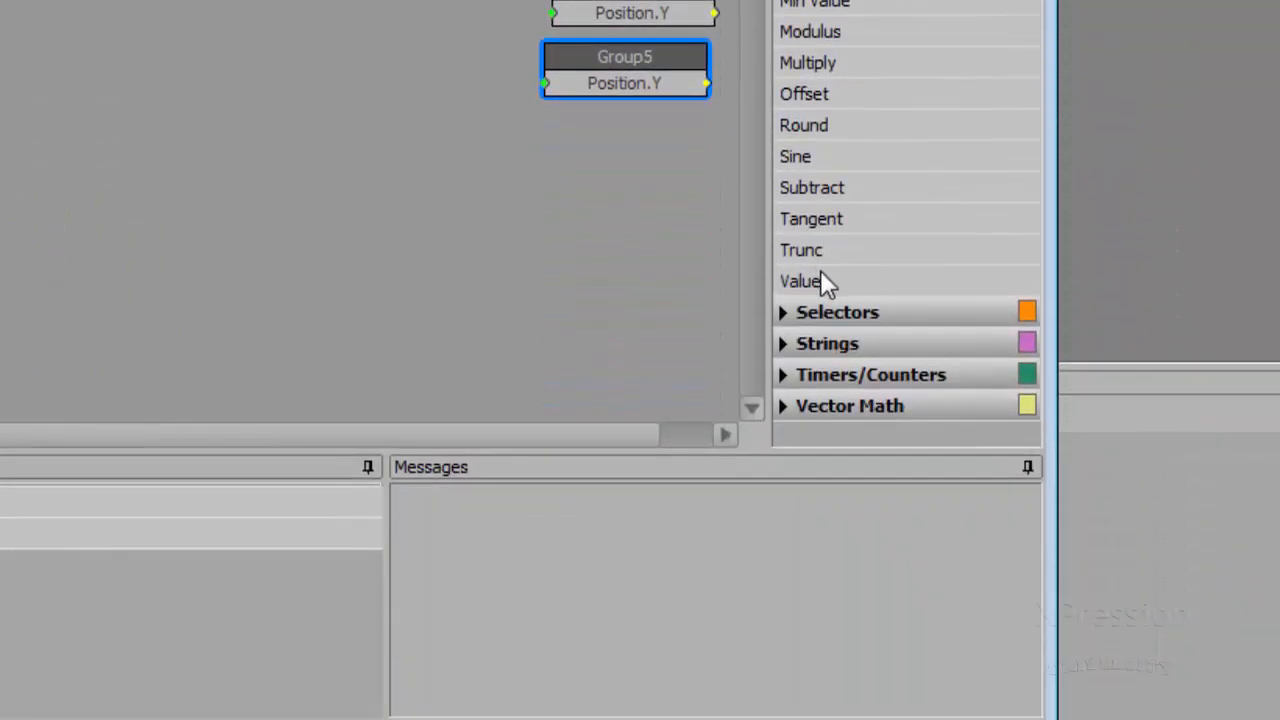
click(820, 470)
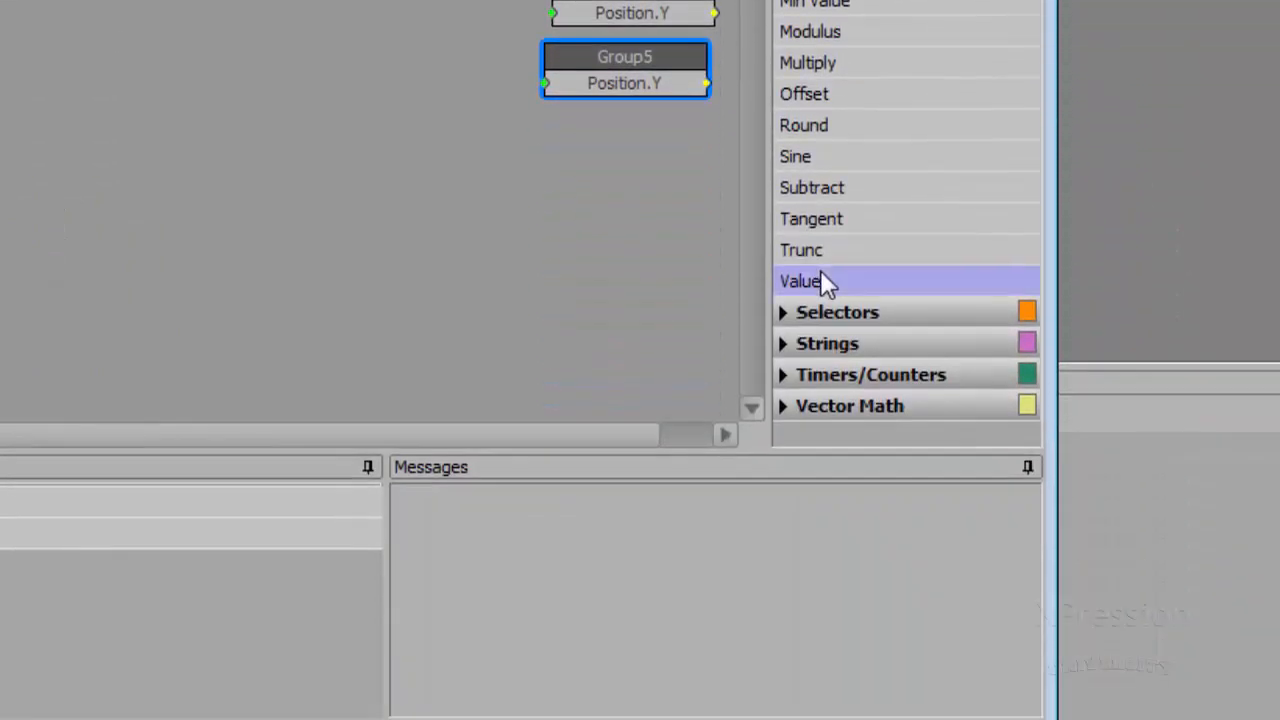
drag(518, 193, 46, 55)
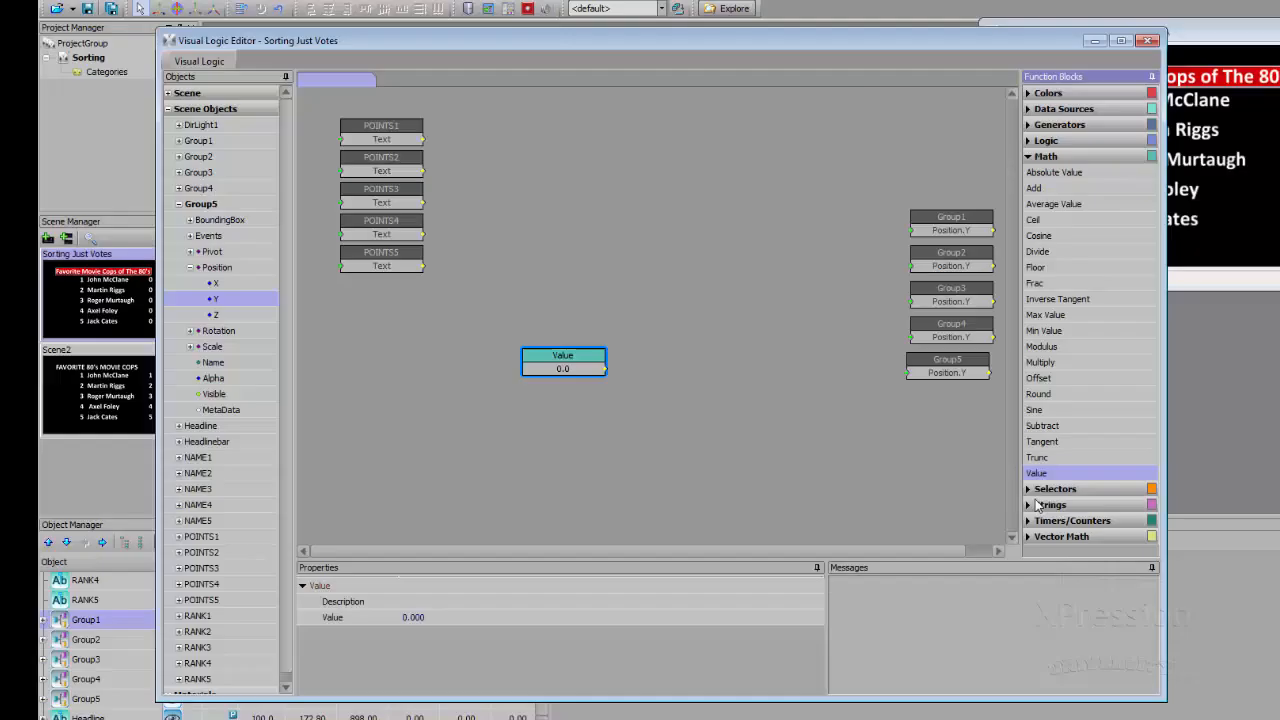
drag(642, 414, 541, 386)
drag(879, 493, 535, 418)
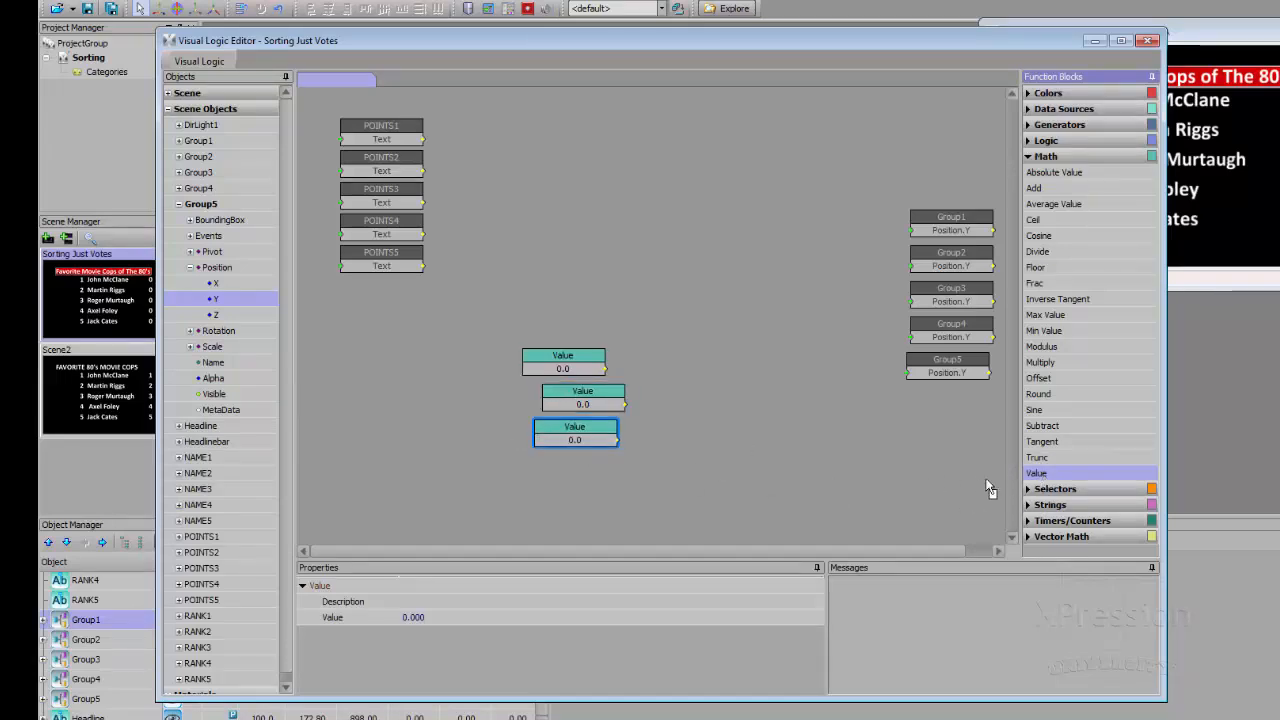
drag(590, 470, 566, 476)
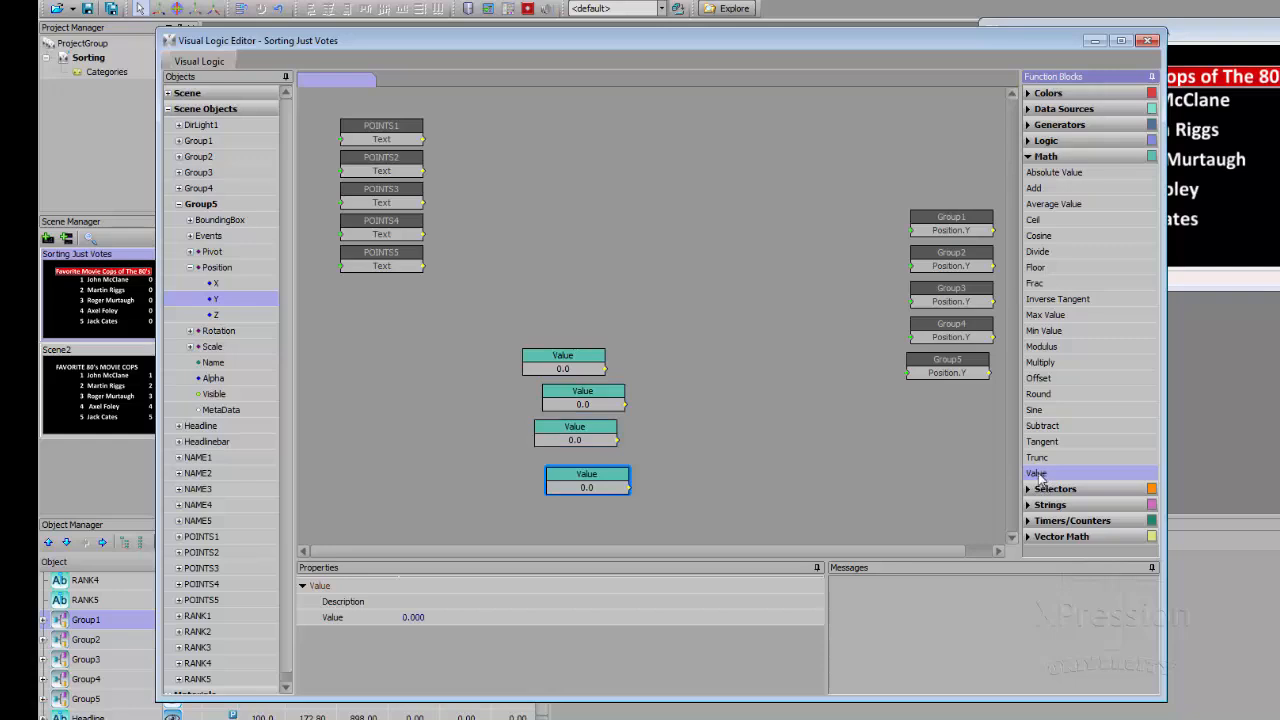
drag(645, 518, 566, 478)
Line up the second to fifth Value blocks under the first one in a tight, evenly spaced column.
drag(566, 398, 547, 394)
drag(557, 440, 545, 433)
drag(561, 476, 541, 452)
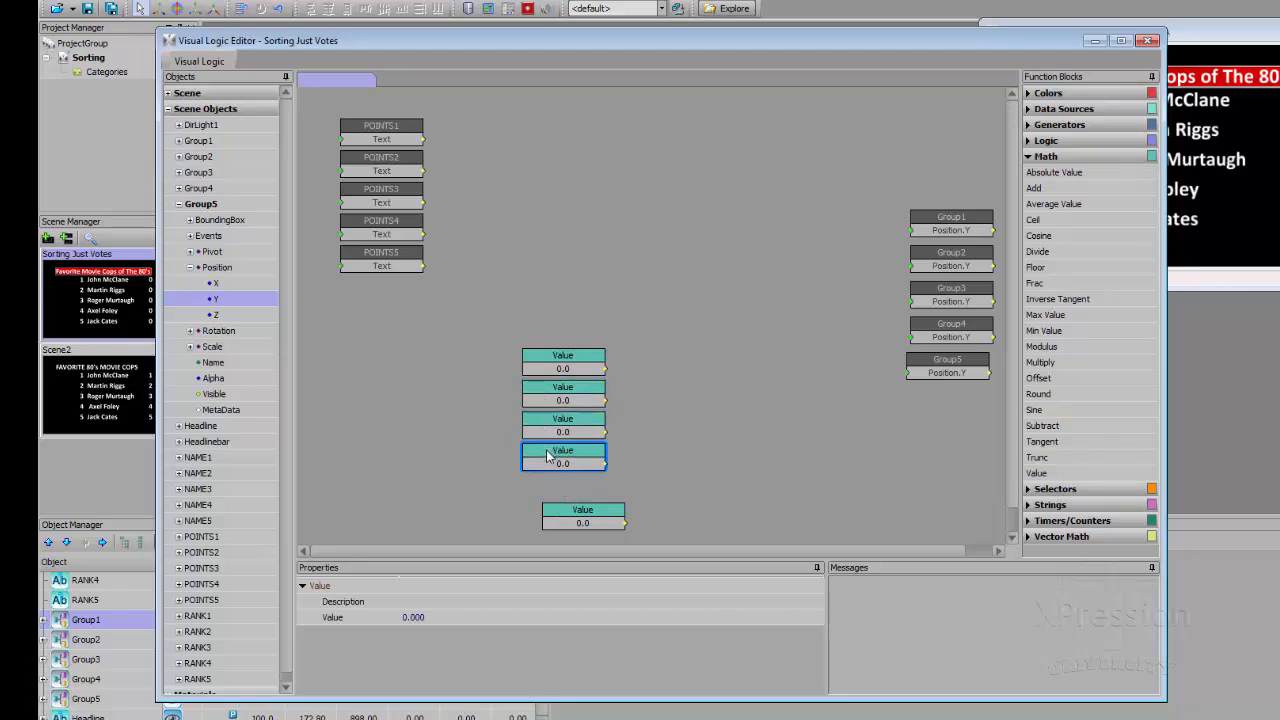
drag(571, 512, 551, 485)
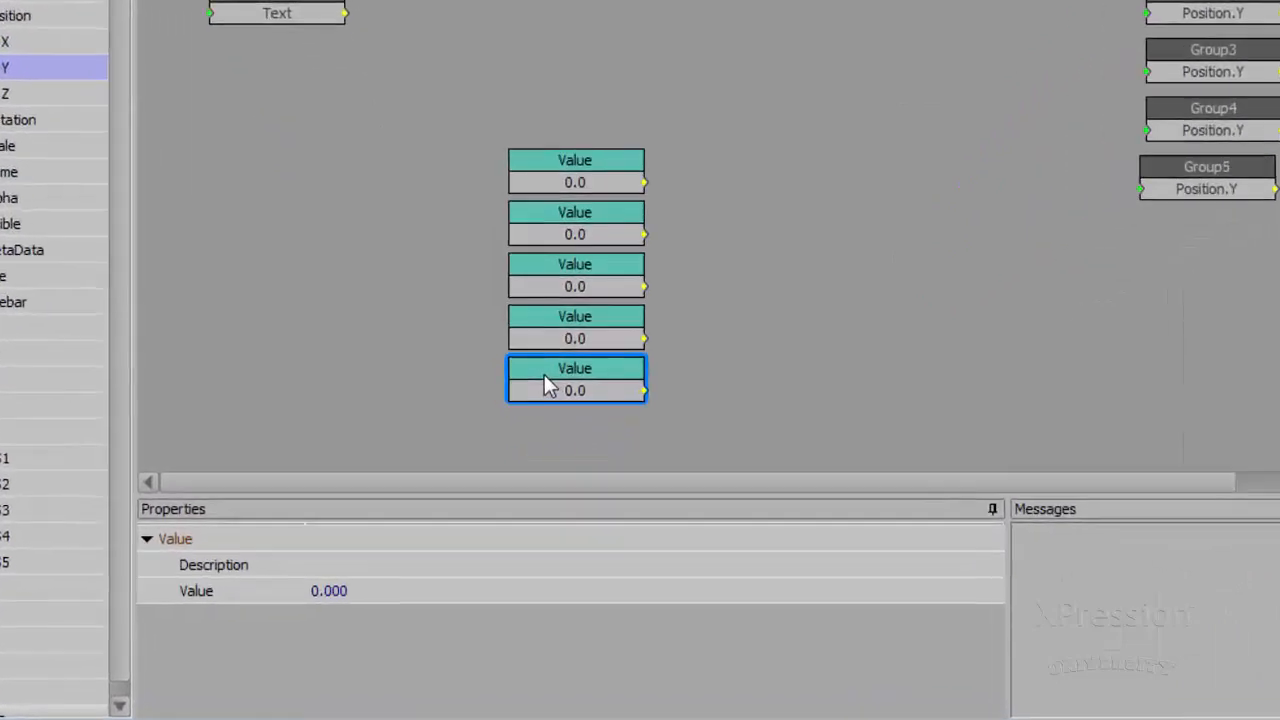
Set the first Value block in the column to 524 and the second one to 379.
click(368, 578)
double_click(372, 578)
text(524)
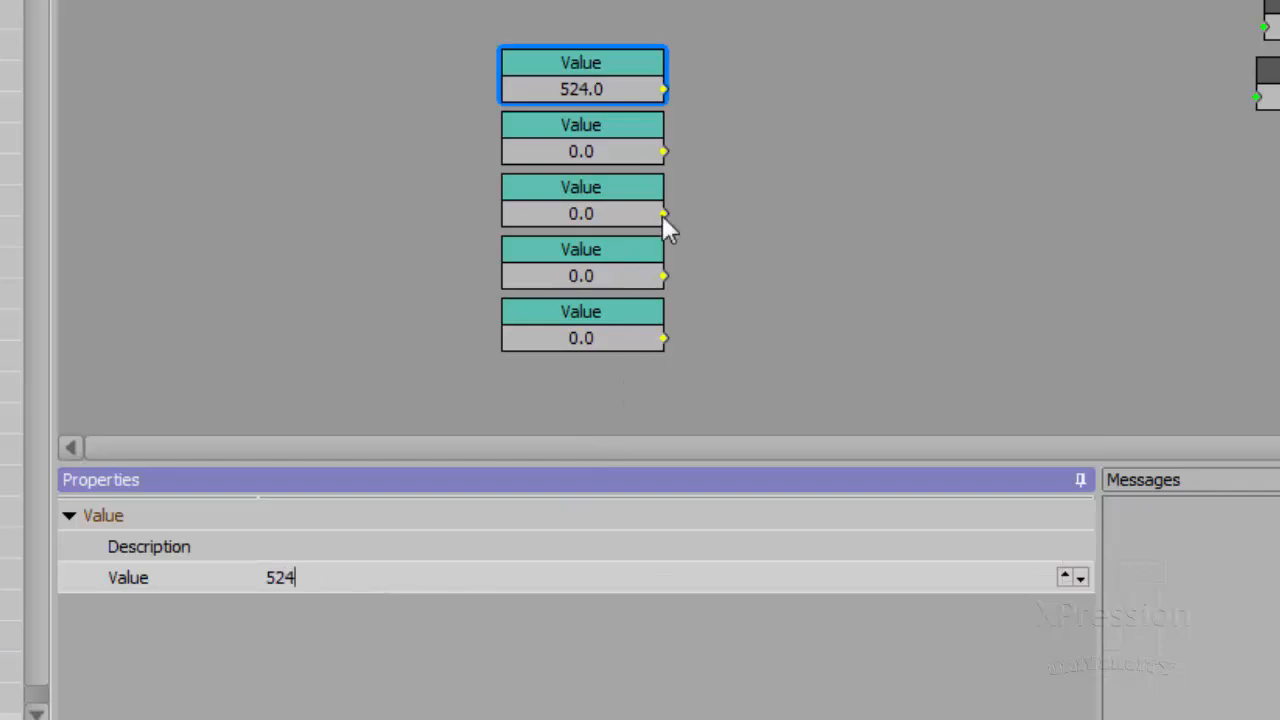
drag(646, 151, 617, 170)
double_click(341, 588)
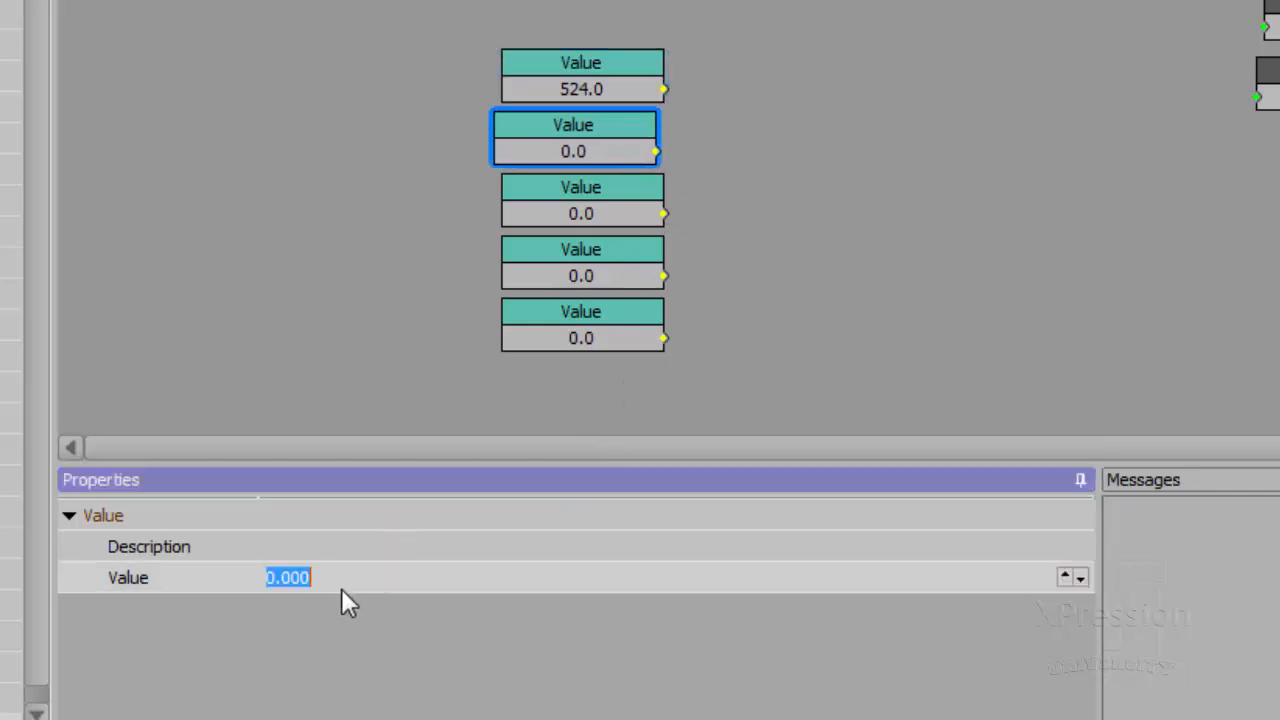
text(379)
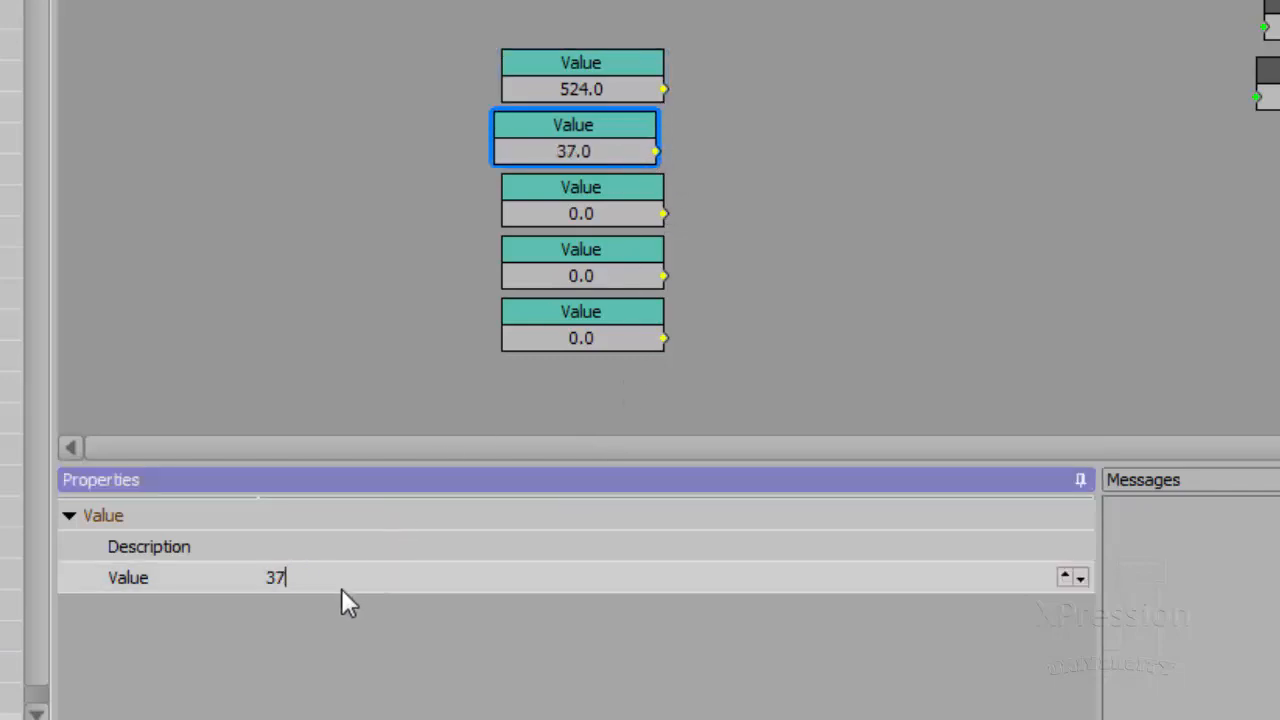
Set the third Value block to 234 and the fourth one to 89.
click(617, 206)
click(406, 578)
double_click(406, 578)
text(234)
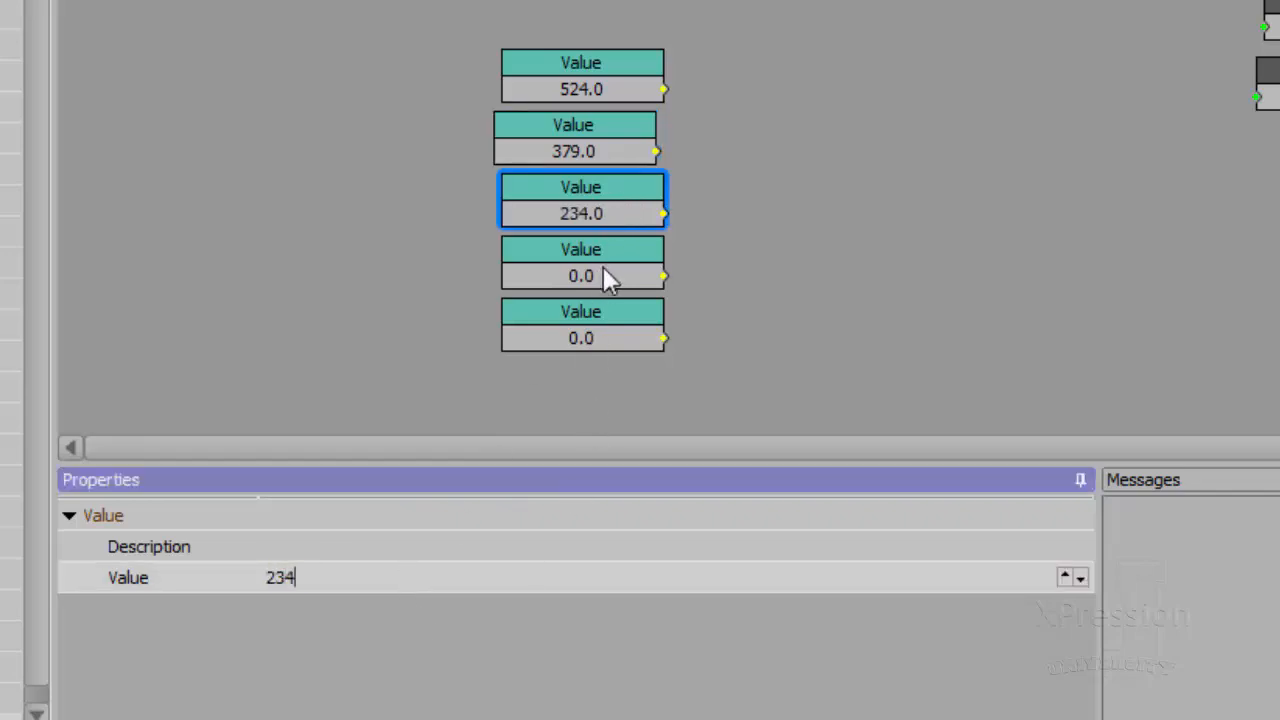
click(605, 270)
click(326, 580)
double_click(326, 580)
text(89)
Set the fifth Value block to -56 and realign the second Value block with the column.
click(555, 343)
click(327, 577)
double_click(325, 578)
text(-56)
click(449, 212)
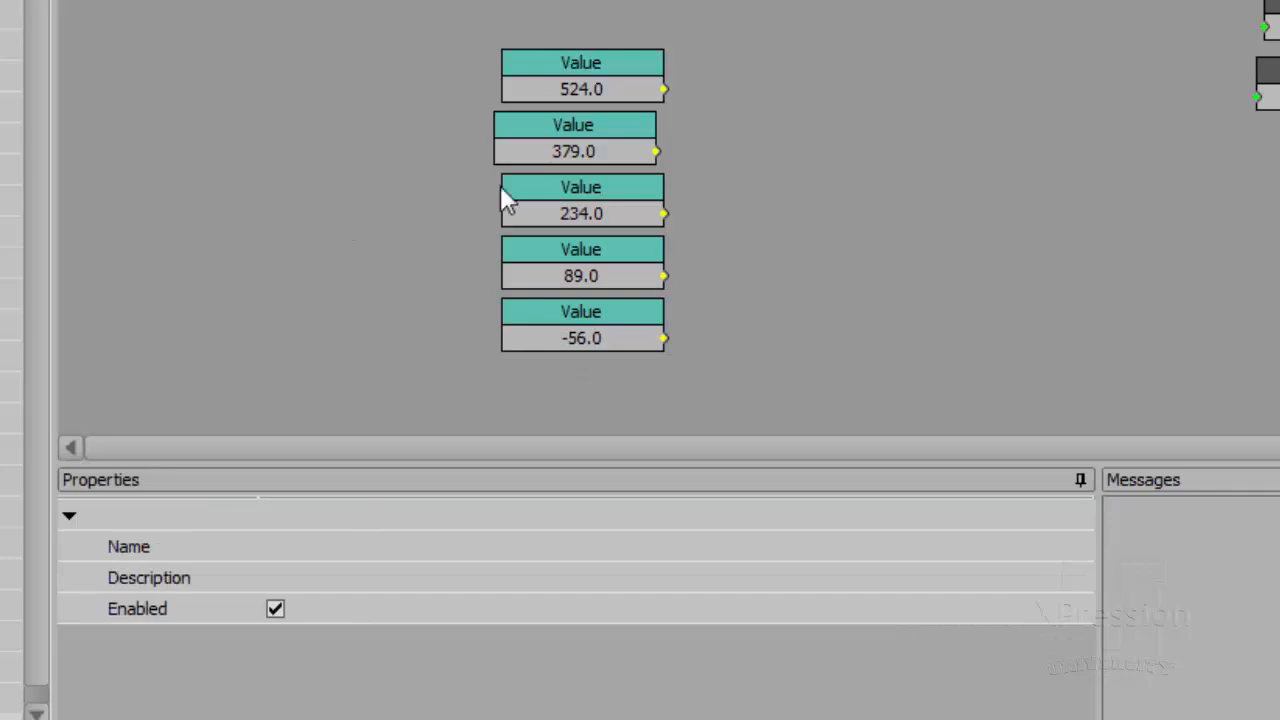
click(559, 82)
click(555, 135)
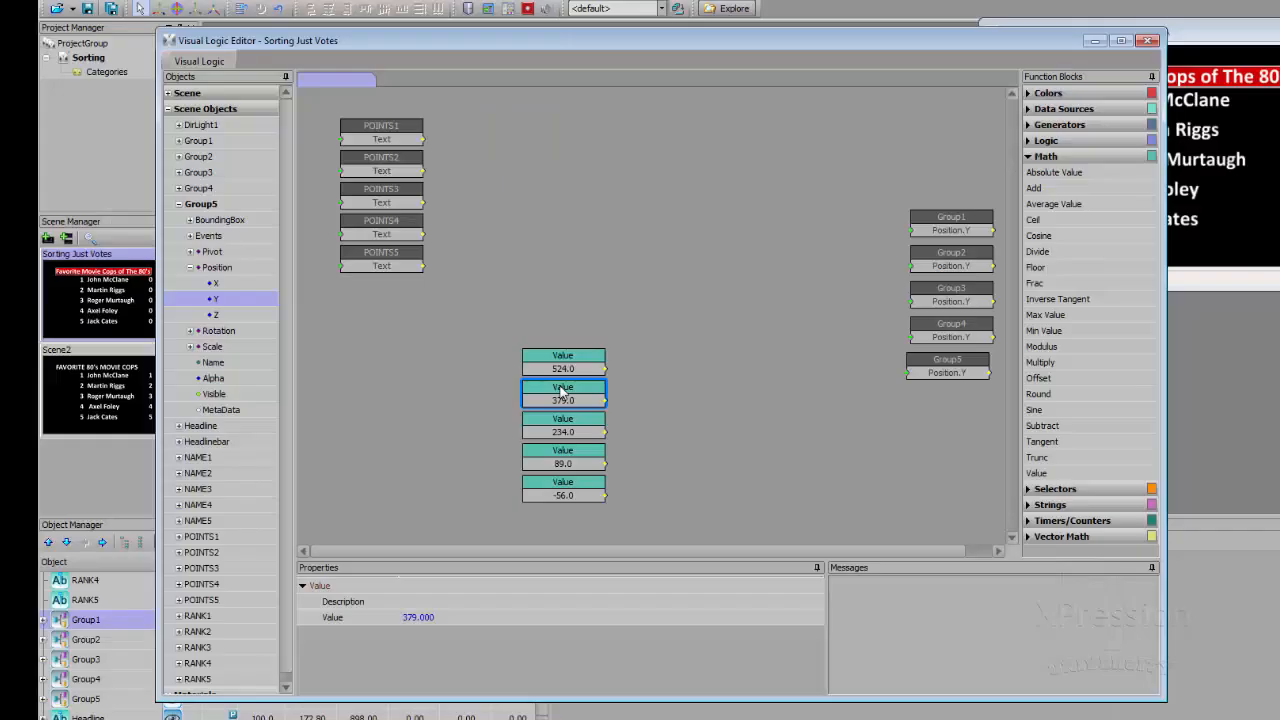
Add a Sort Selector function block beside the POINTS blocks, above the column of Value blocks.
click(1027, 156)
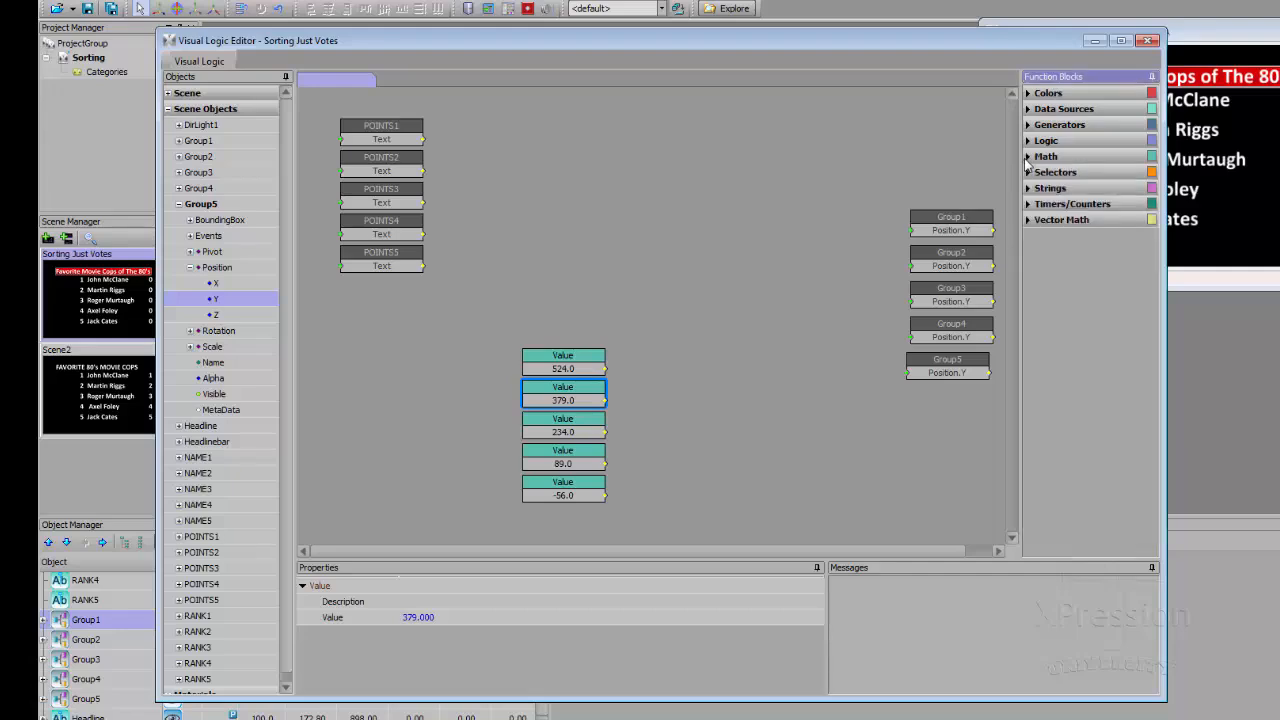
click(1028, 172)
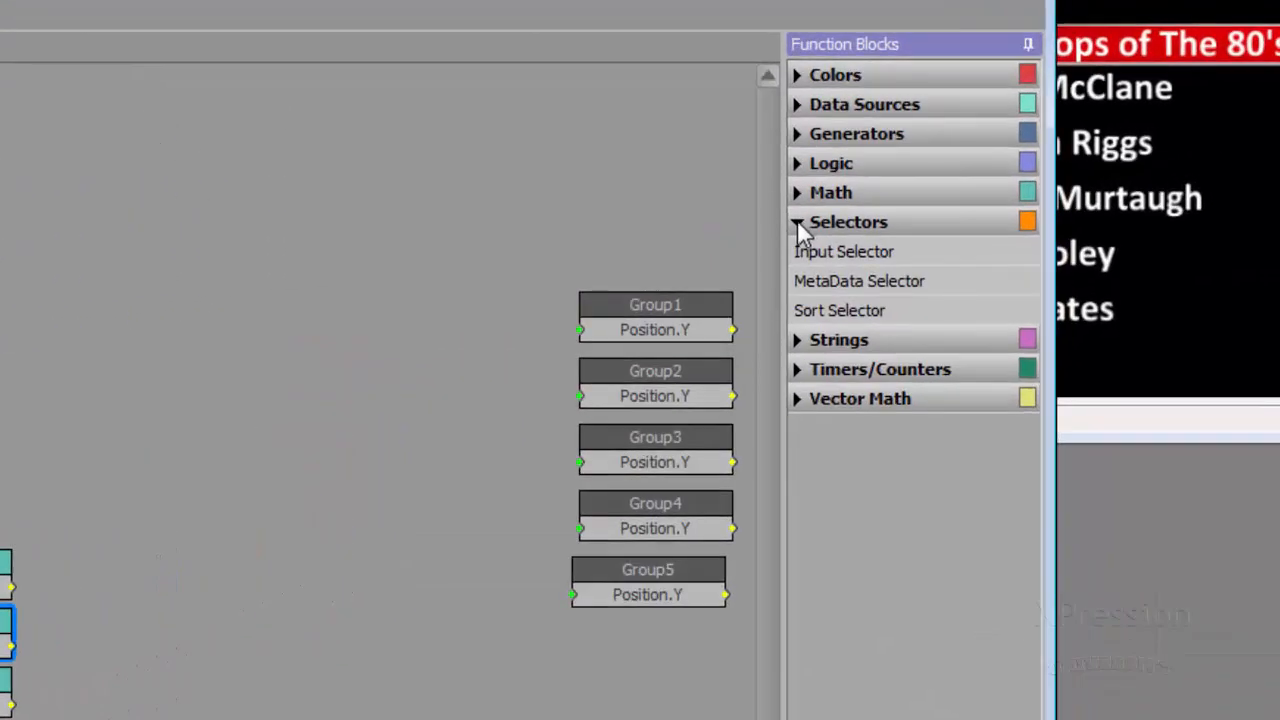
drag(880, 309, 17, 217)
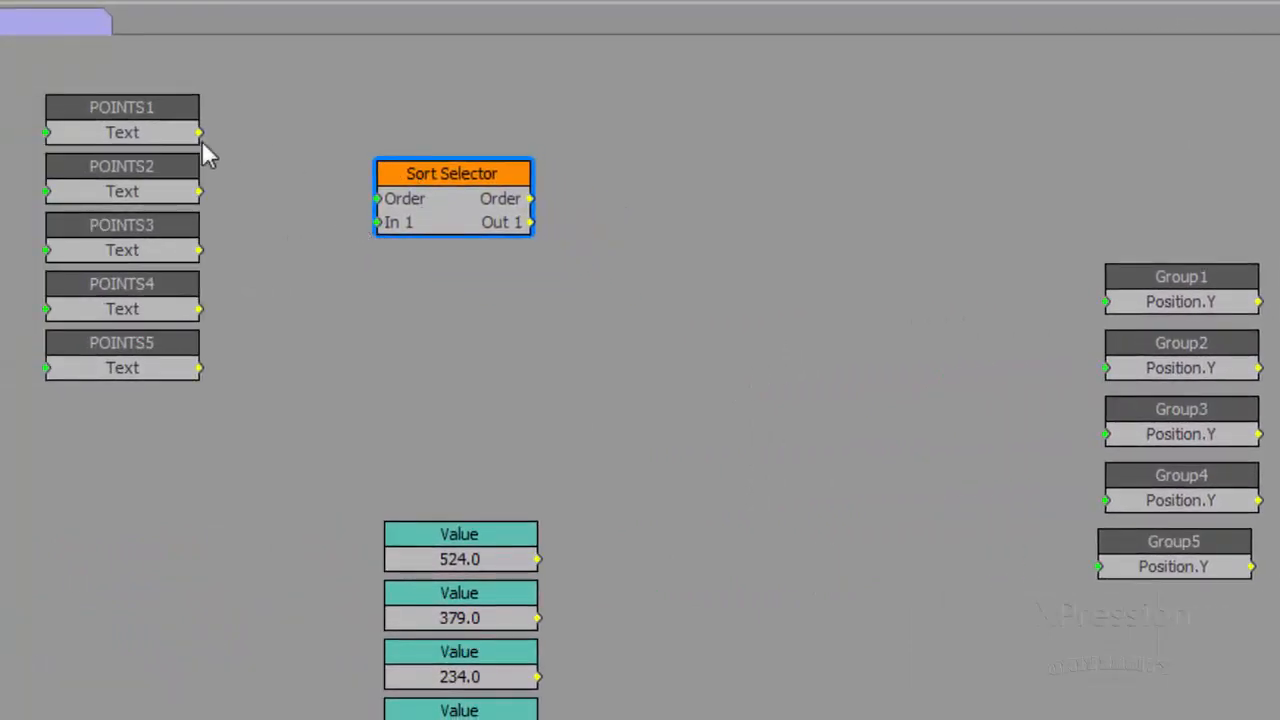
Connect the Text outputs of POINTS1 through POINTS5 to In 1 through In 5 of the Sort Selector, in order.
drag(199, 133, 379, 236)
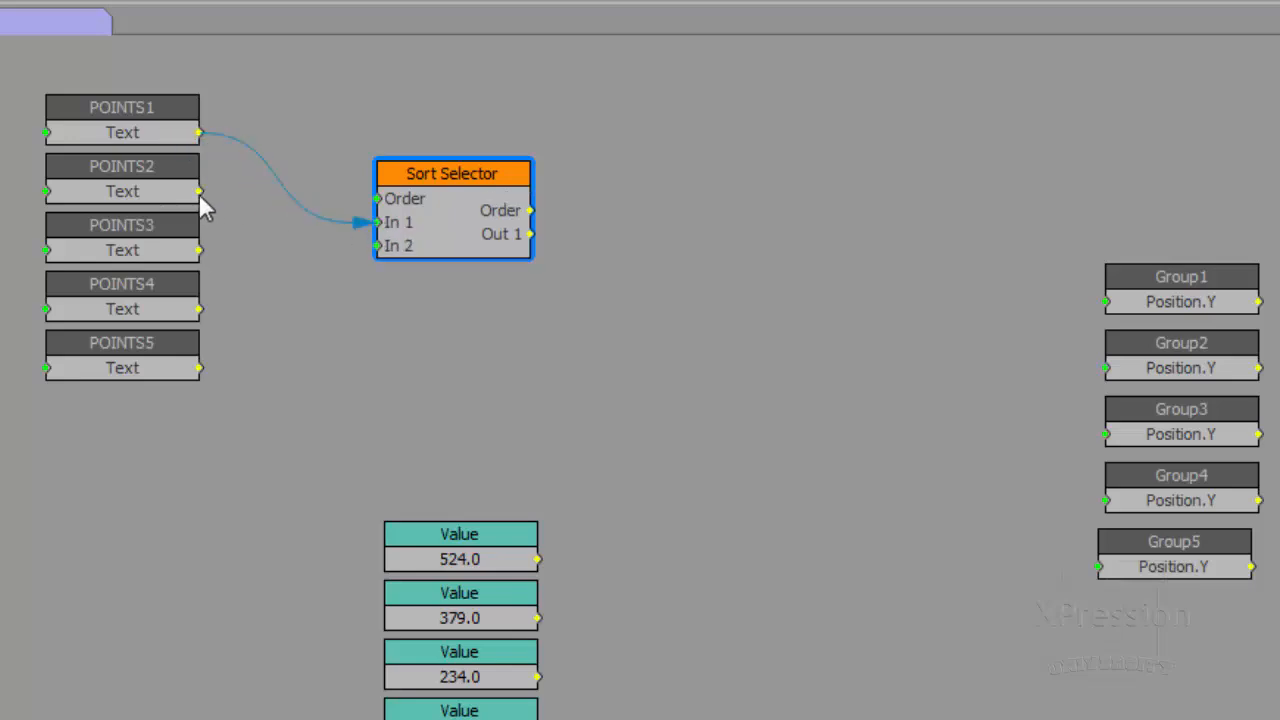
drag(199, 191, 385, 258)
drag(199, 250, 378, 272)
drag(199, 309, 372, 296)
drag(199, 366, 378, 330)
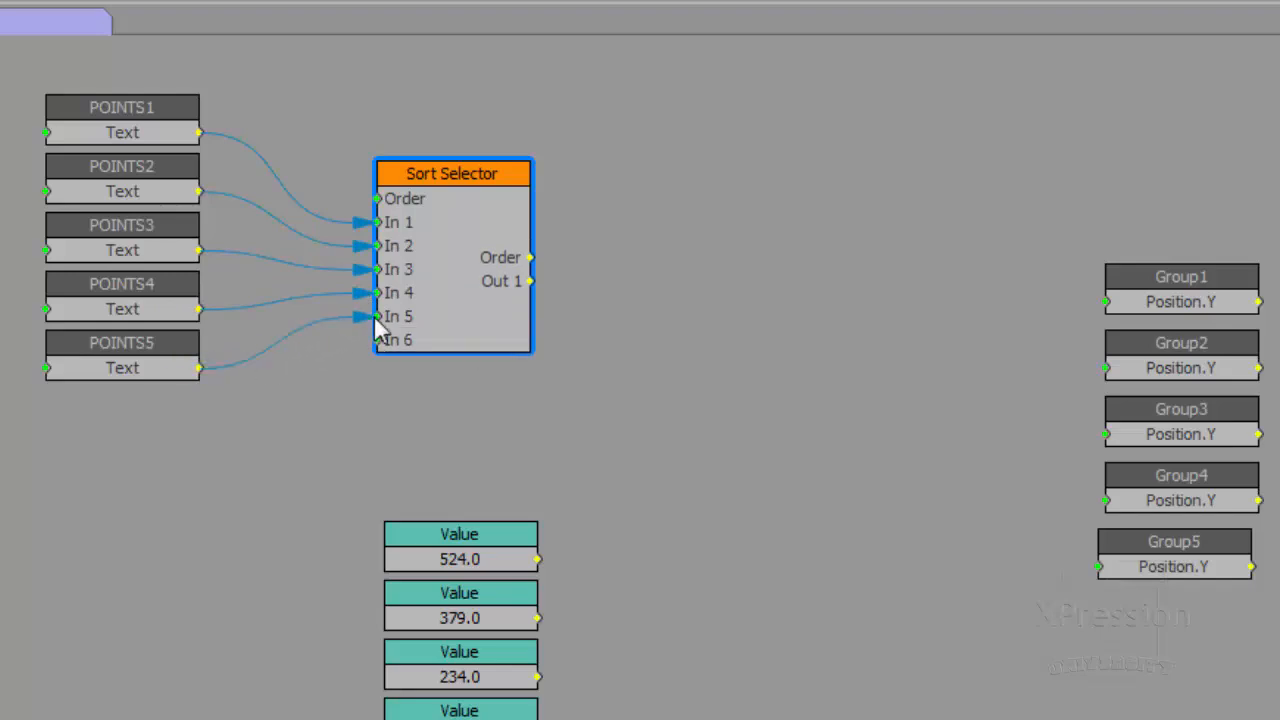
Set the Sort Selector's direction to Descending, keeping the output mode "Inputs are arranged using the Sort Order and passed to Outputs".
mouse_move(531, 262)
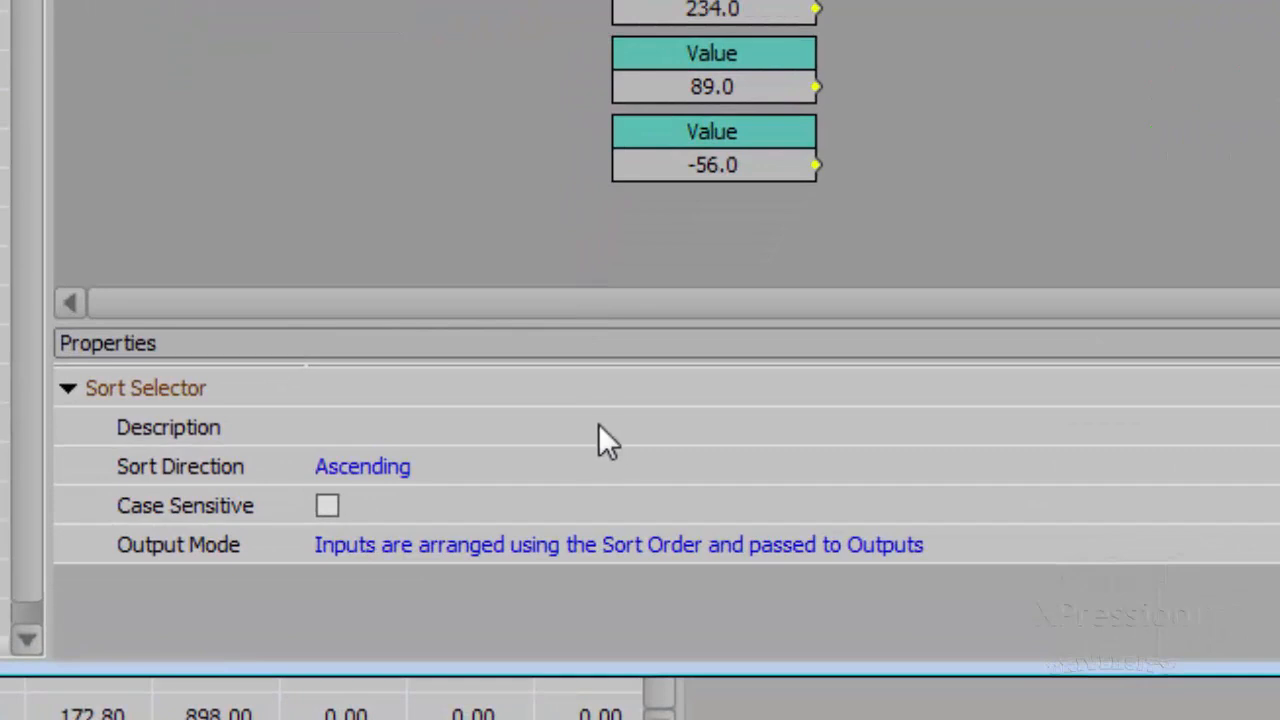
click(440, 467)
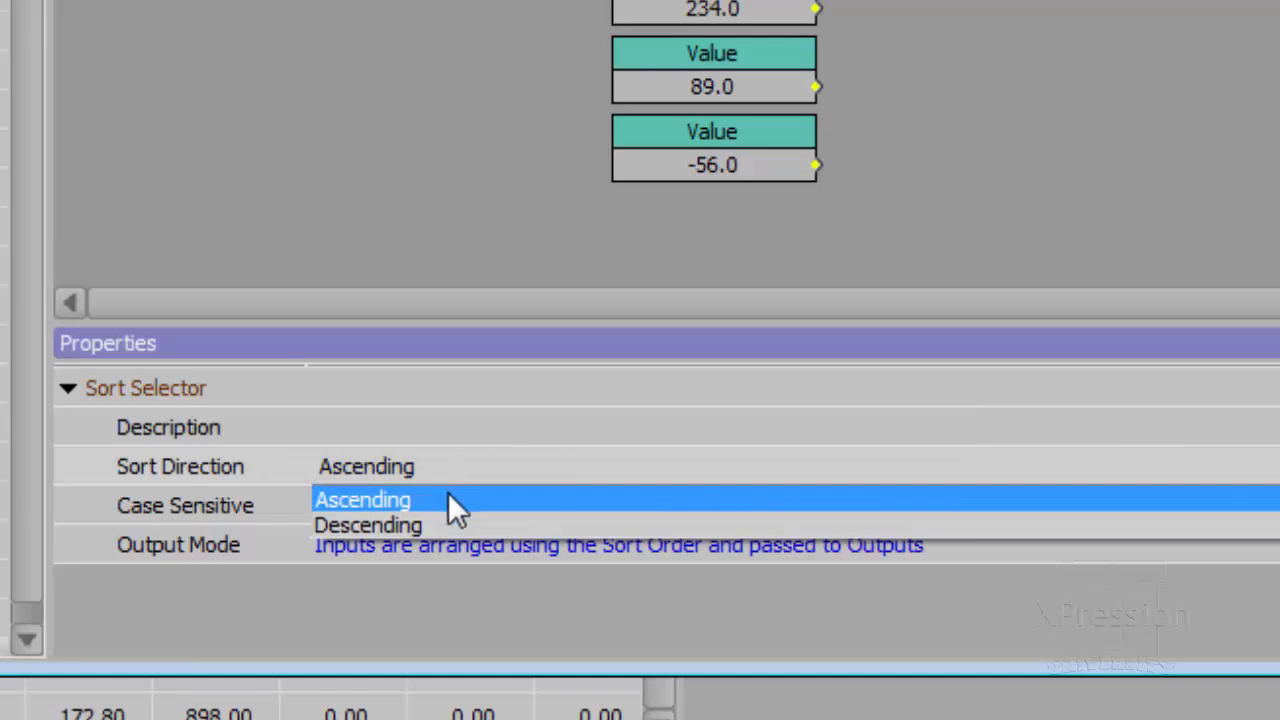
click(455, 525)
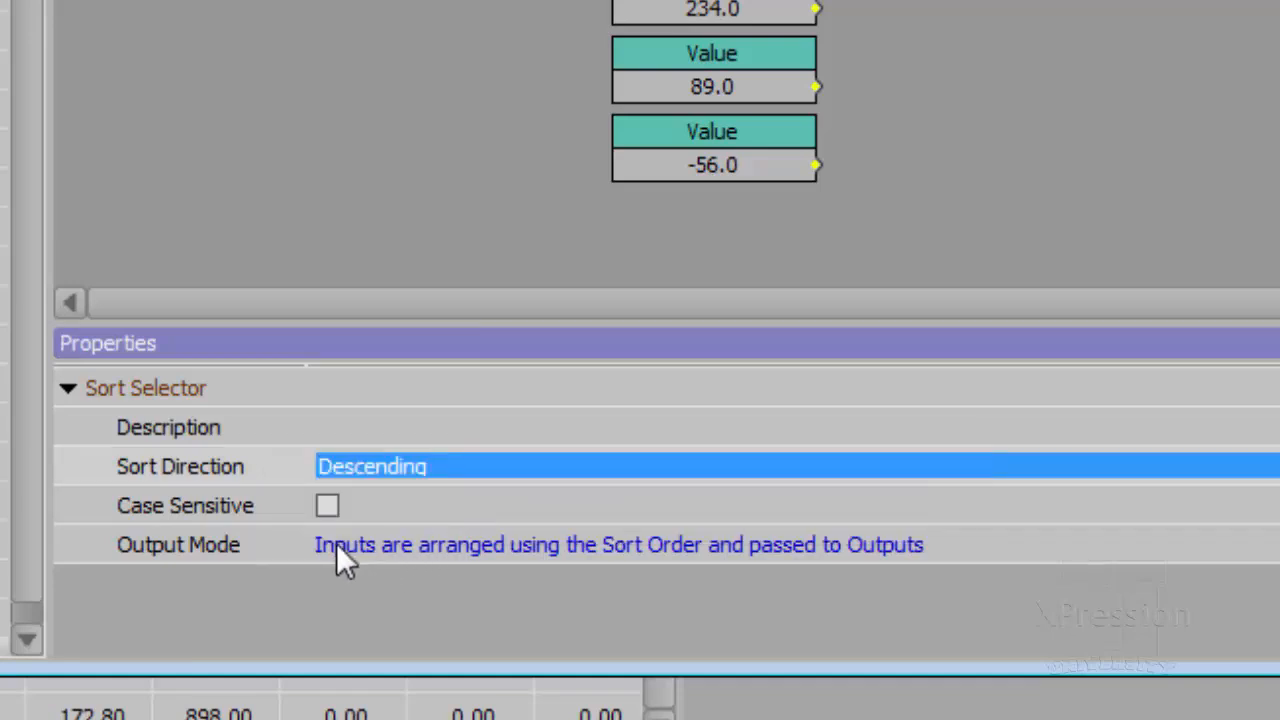
click(423, 546)
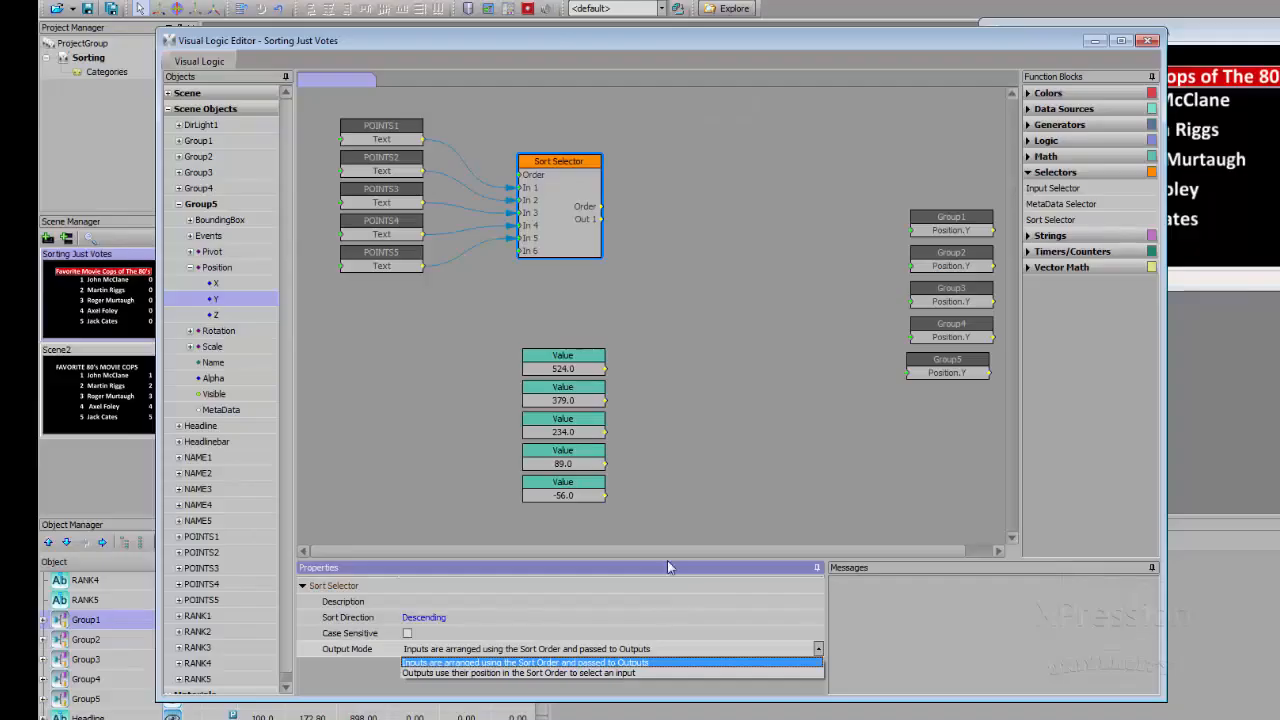
click(994, 59)
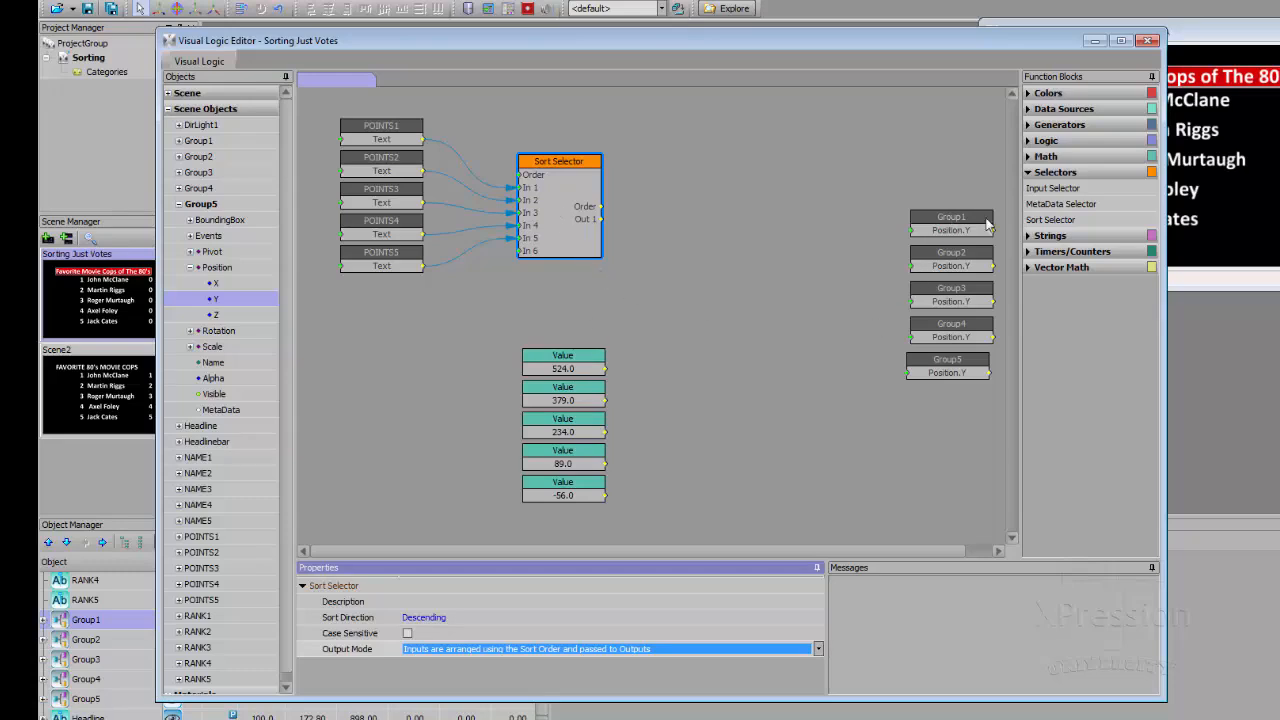
Add a second Sort Selector beside the Value blocks and connect 524, 379, 234, 89 and -56 to In 1 through In 5.
drag(1036, 226, 718, 352)
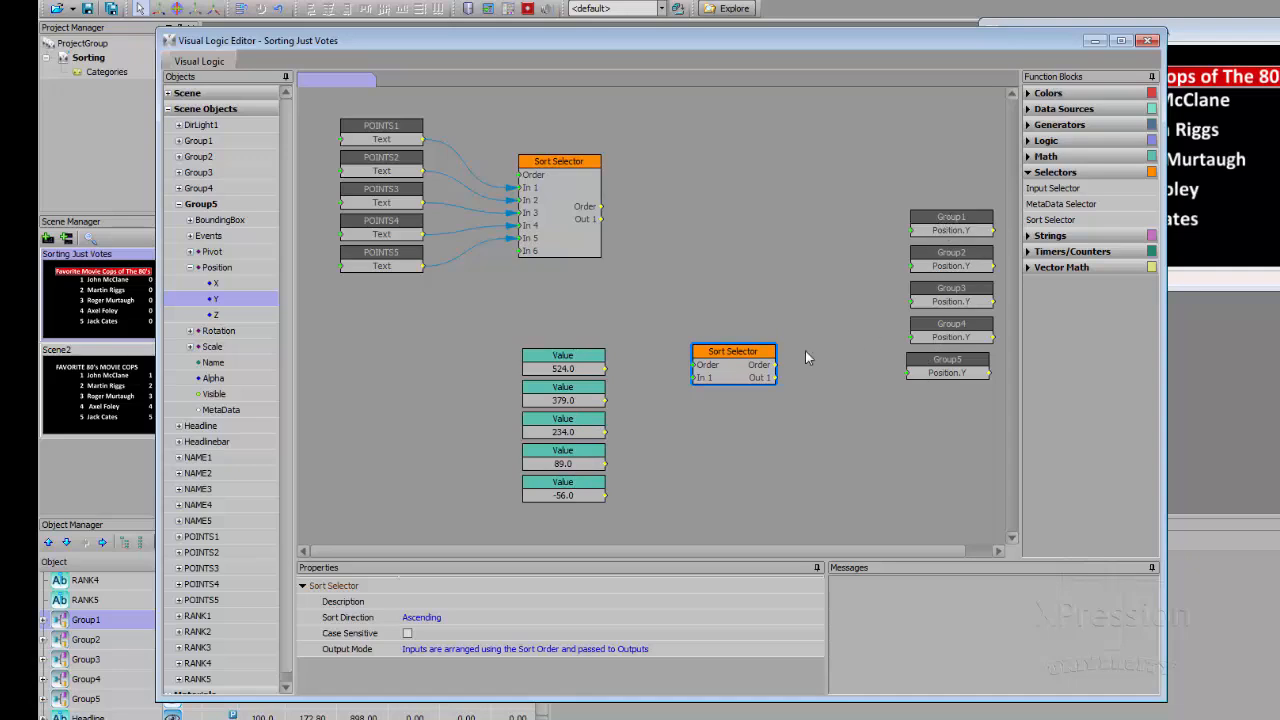
drag(603, 369, 690, 385)
drag(658, 398, 692, 390)
drag(603, 435, 692, 403)
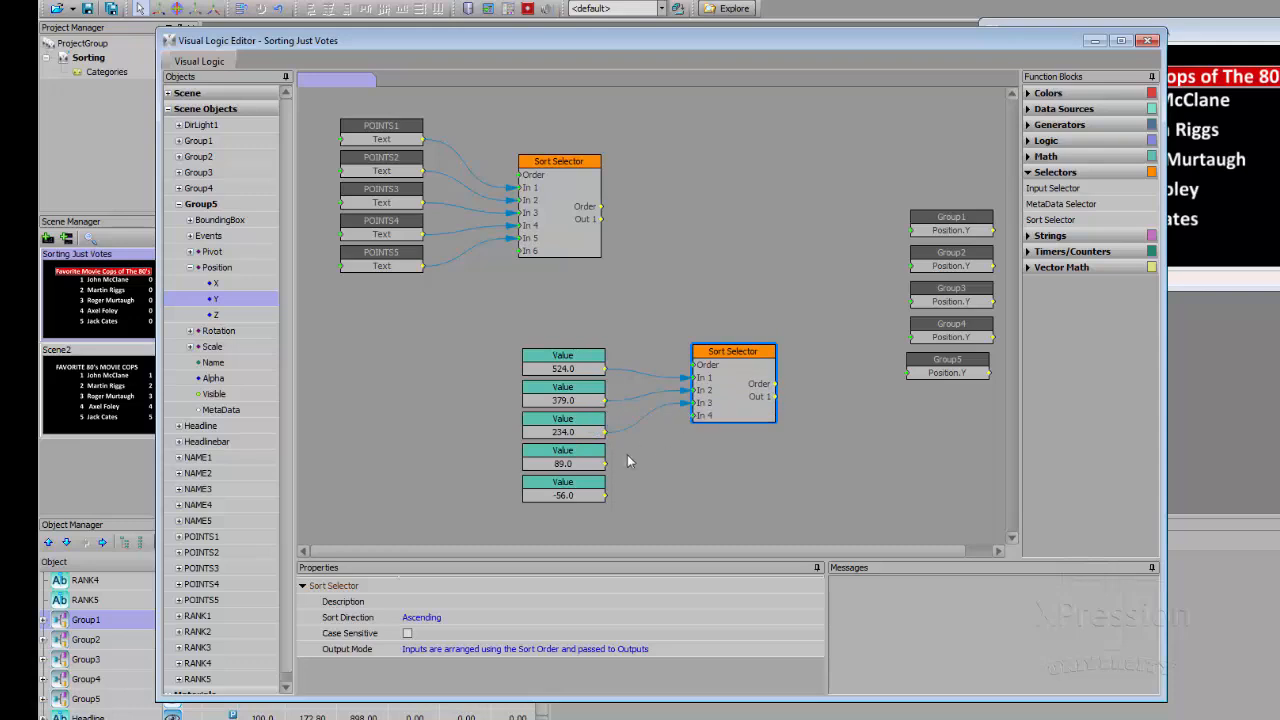
drag(604, 464, 692, 415)
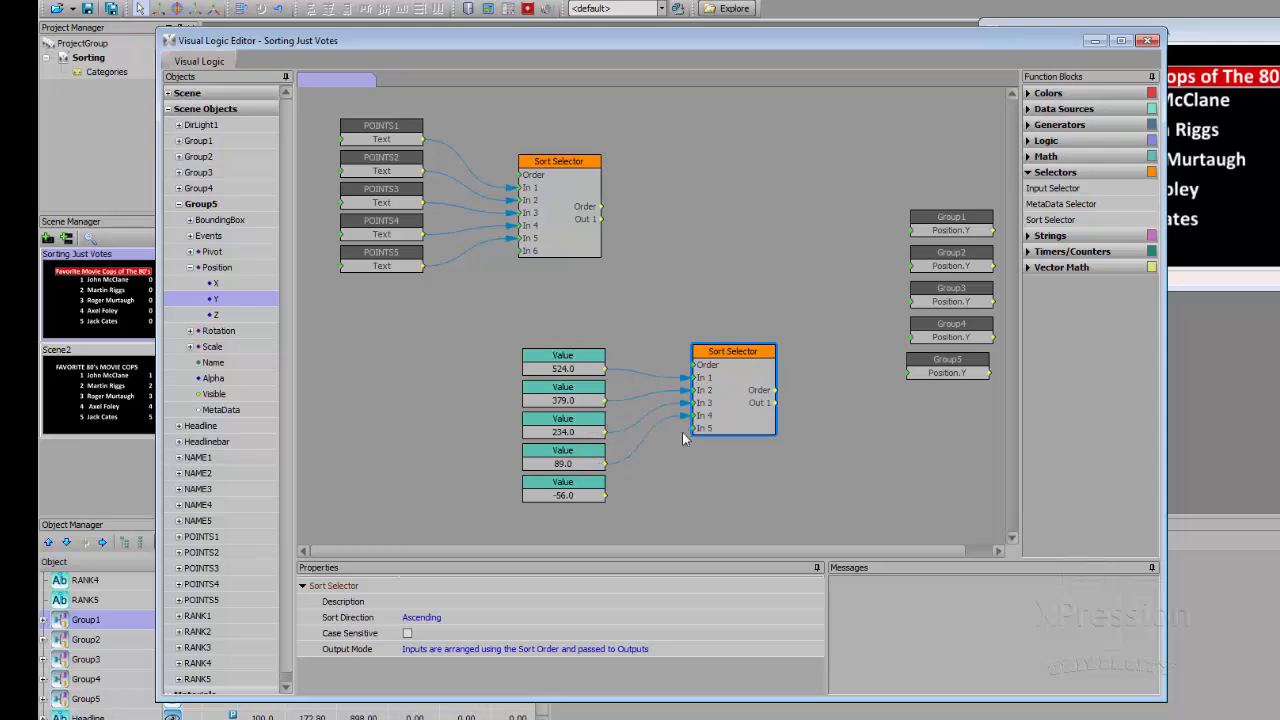
drag(608, 494, 703, 433)
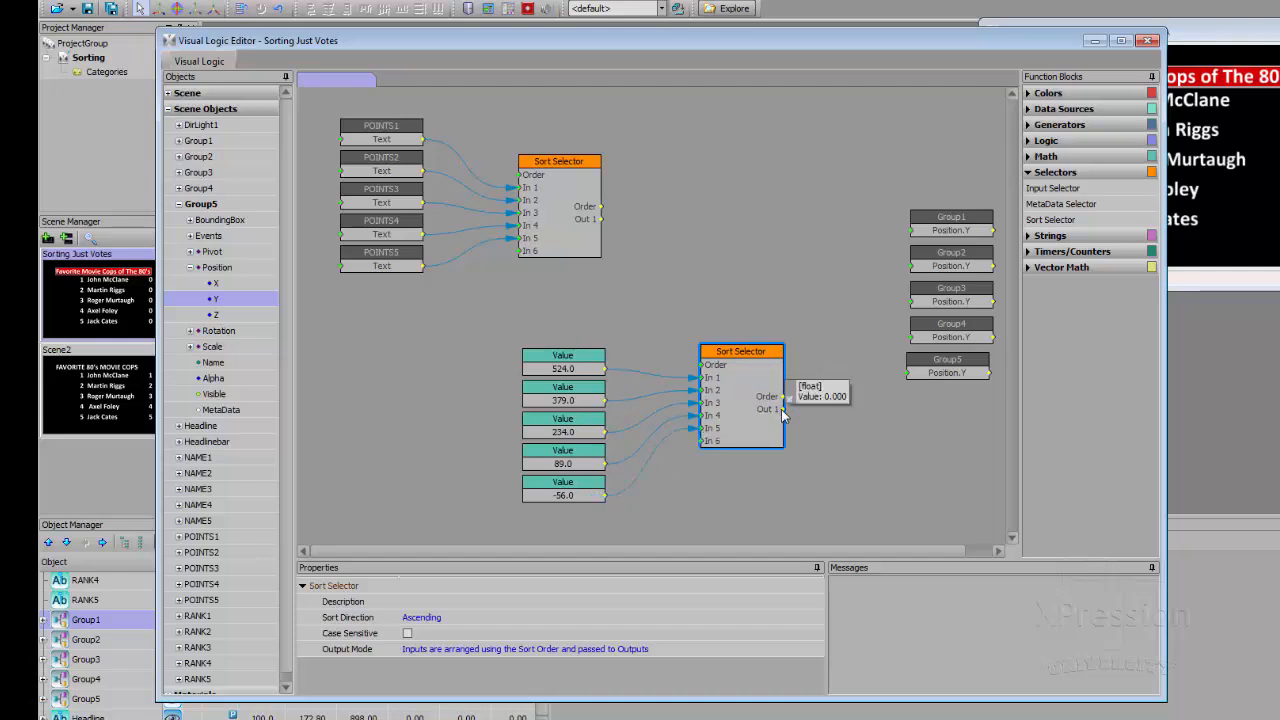
Connect Out 1 of the second Sort Selector to Group1's Position Y and move the Visual Logic Editor window slightly down.
drag(784, 410, 906, 236)
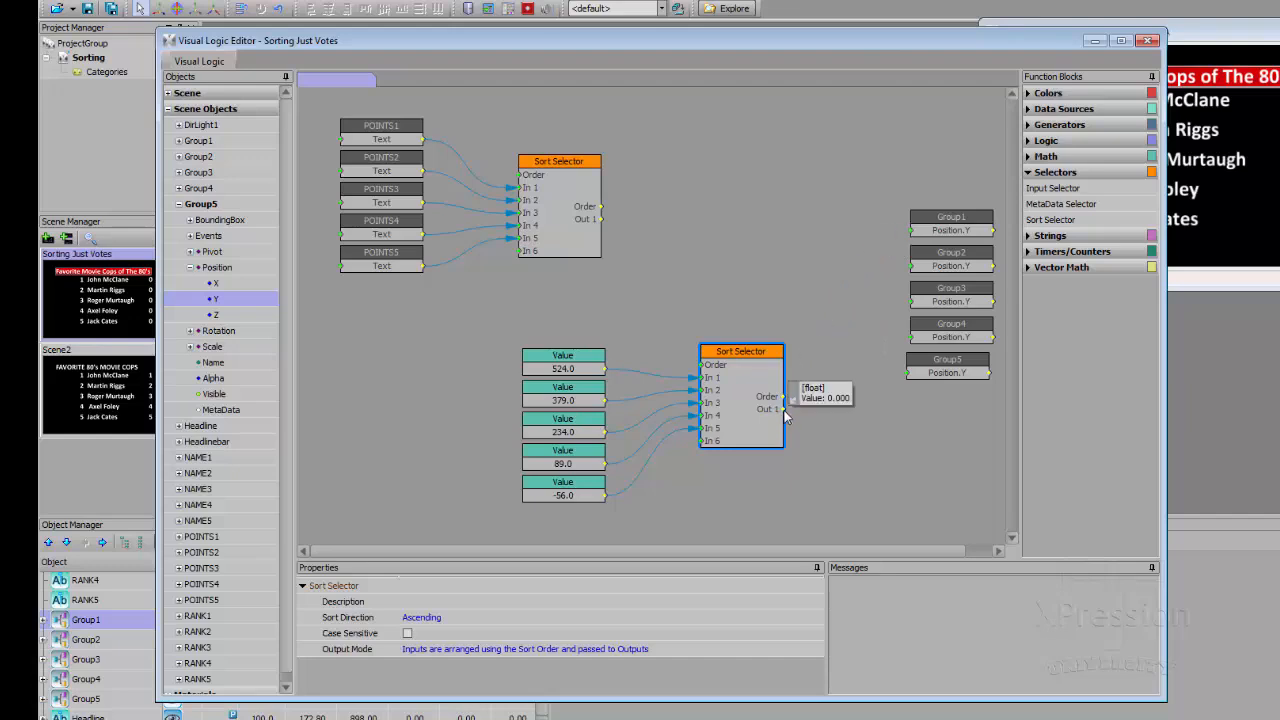
drag(785, 410, 910, 232)
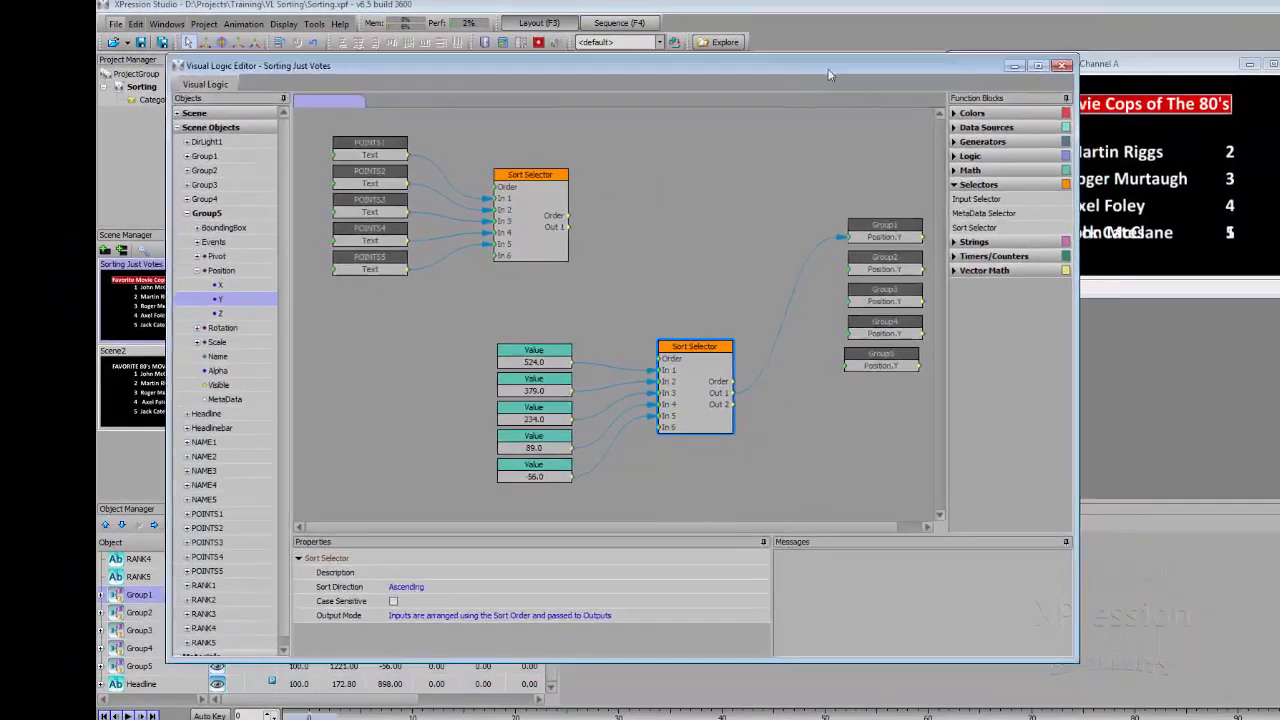
drag(828, 74, 814, 96)
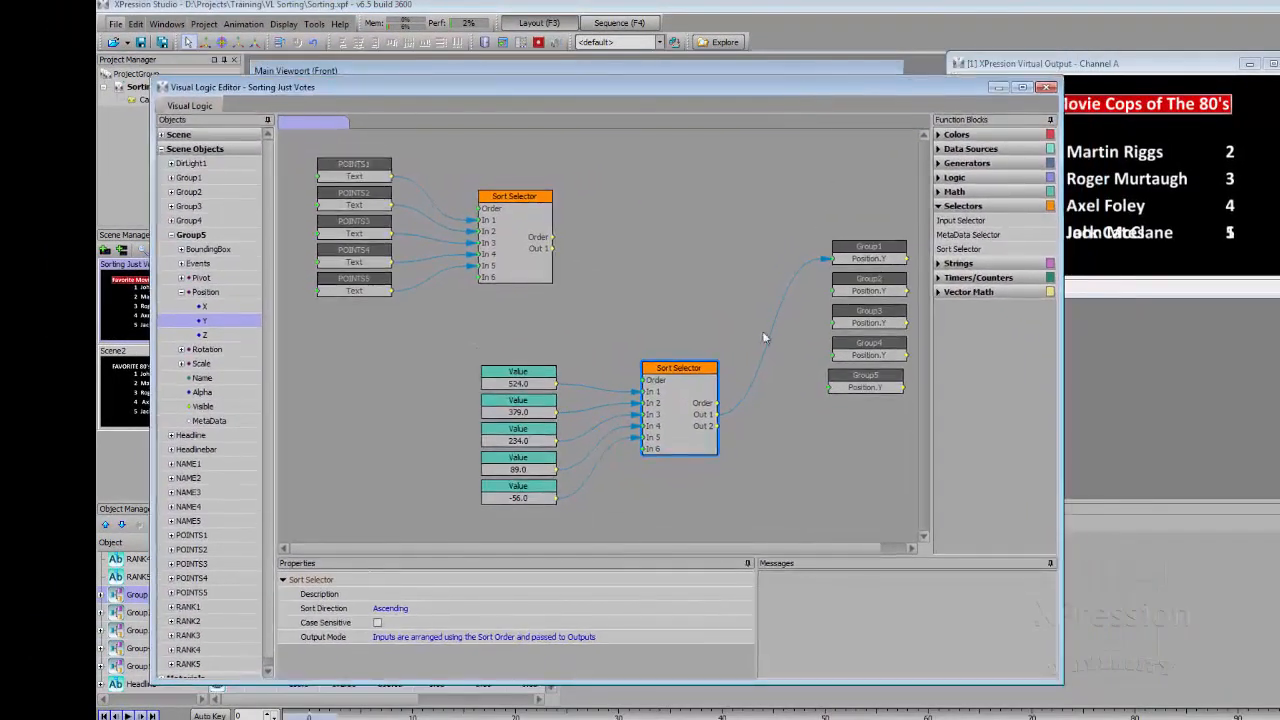
Connect Out 2 through Out 5 of the second Sort Selector to the Position Y inputs of Group2 through Group5, in order.
drag(716, 425, 826, 291)
drag(717, 432, 831, 333)
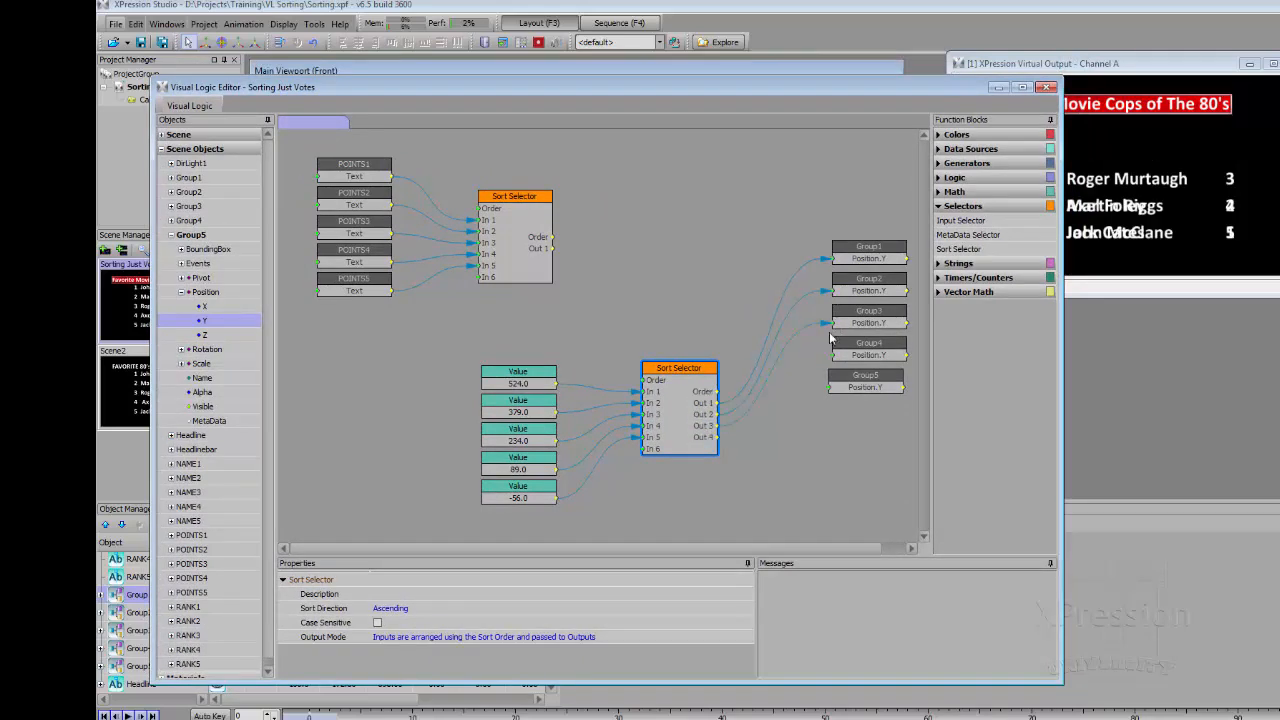
drag(716, 436, 818, 370)
drag(719, 441, 828, 390)
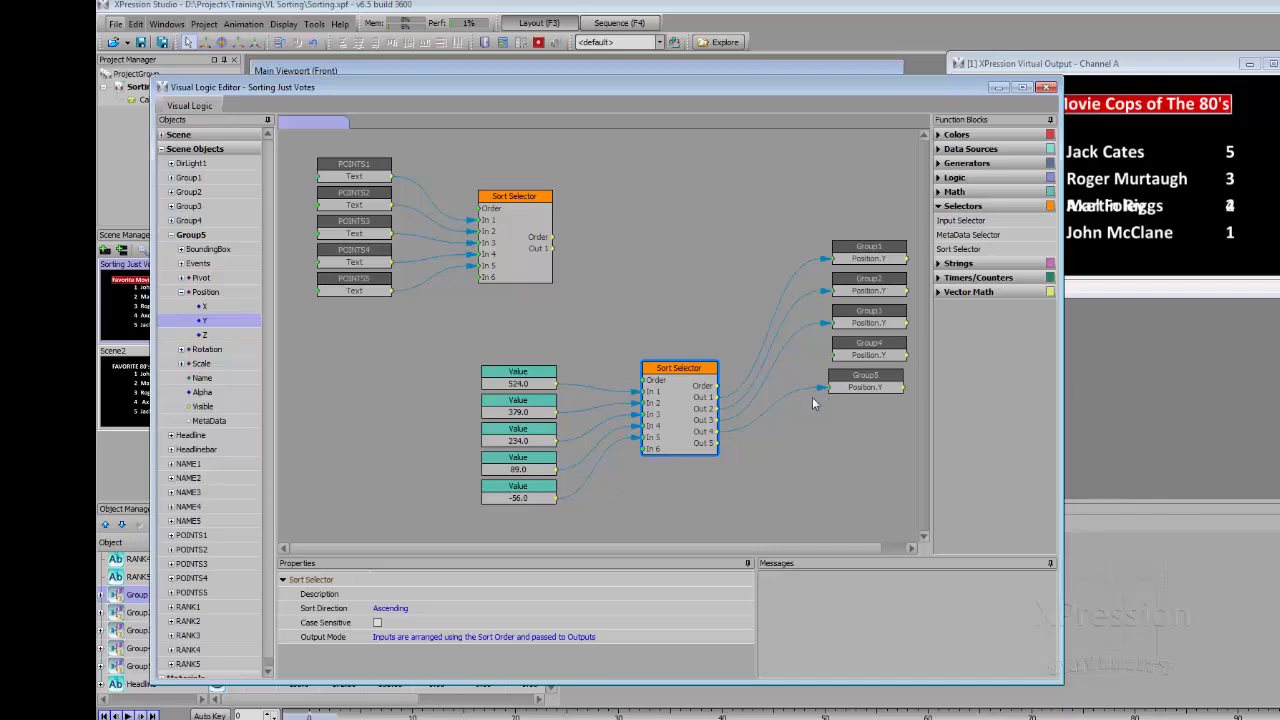
drag(825, 381, 826, 356)
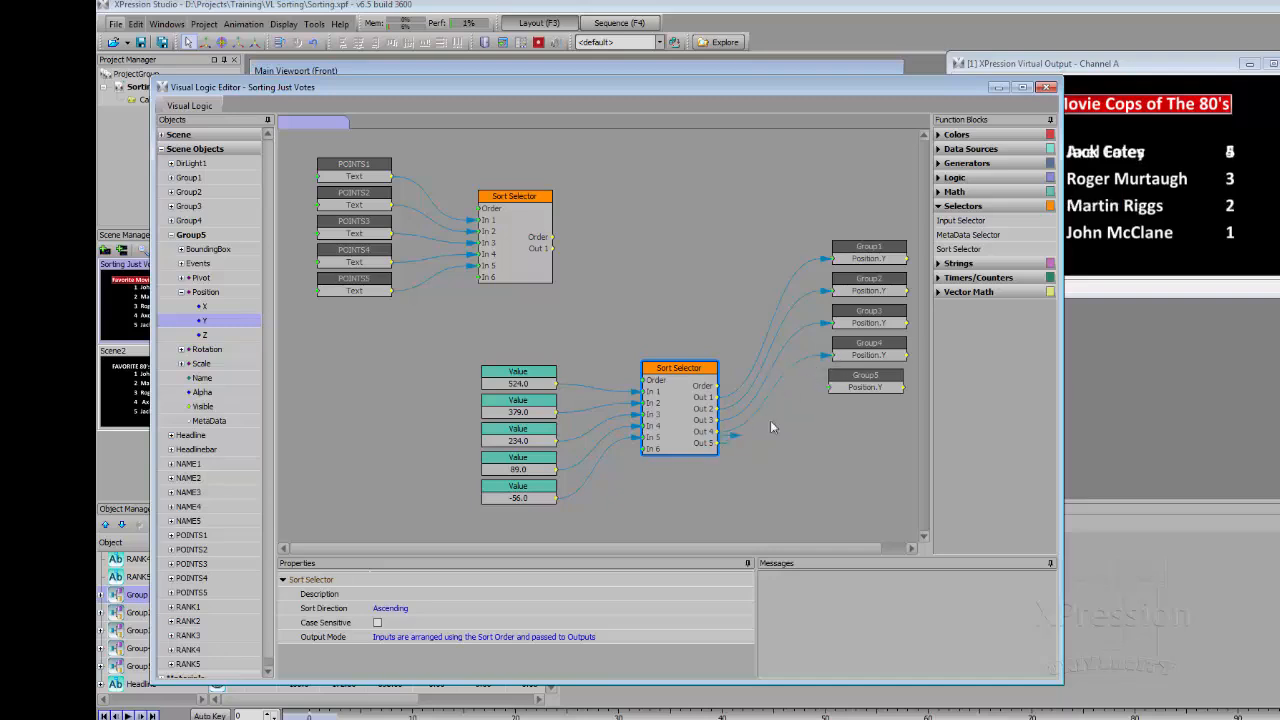
drag(828, 394, 820, 394)
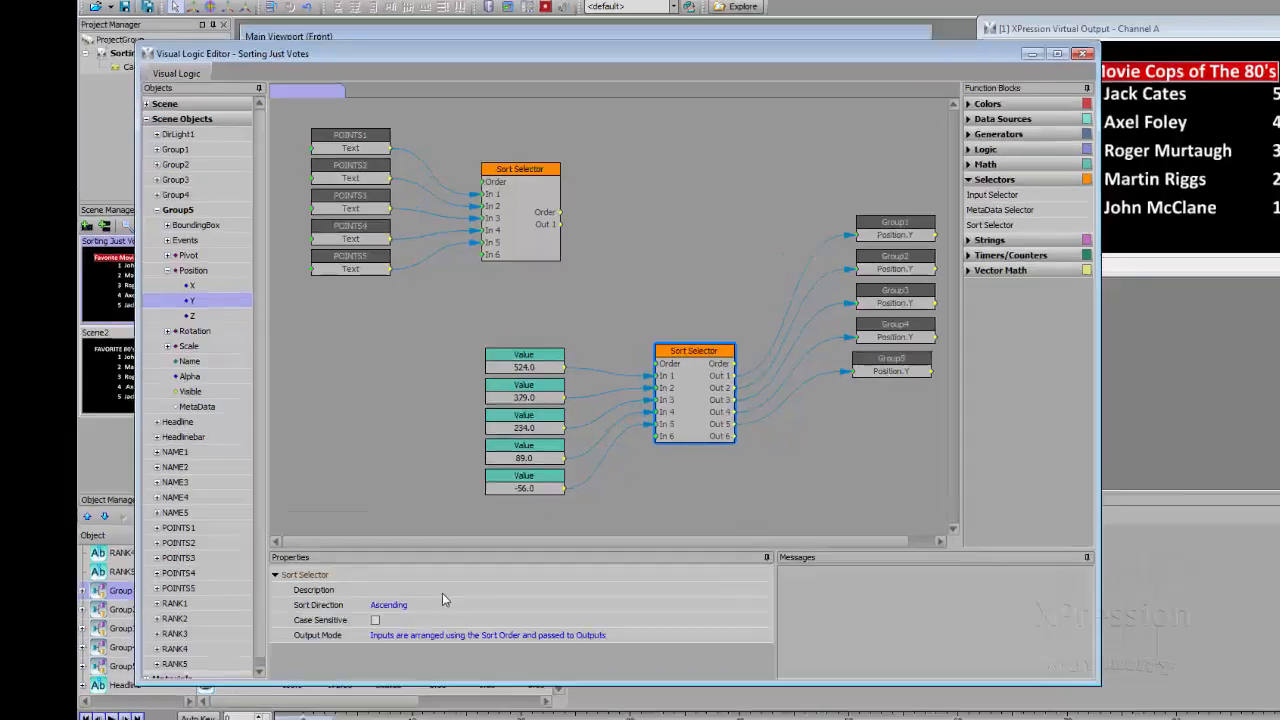
Set the second Sort Selector's direction to Descending and its output mode to "Outputs use their position in the Sort Order to select an input".
click(437, 607)
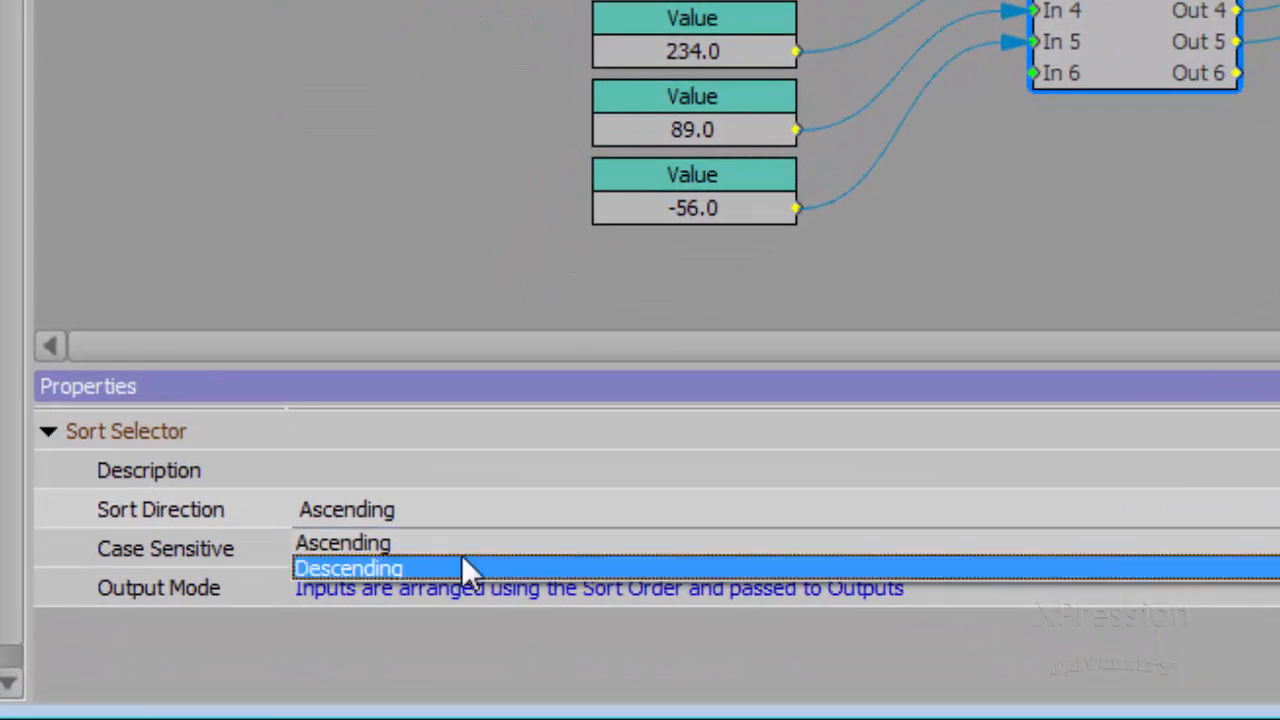
click(454, 597)
click(457, 594)
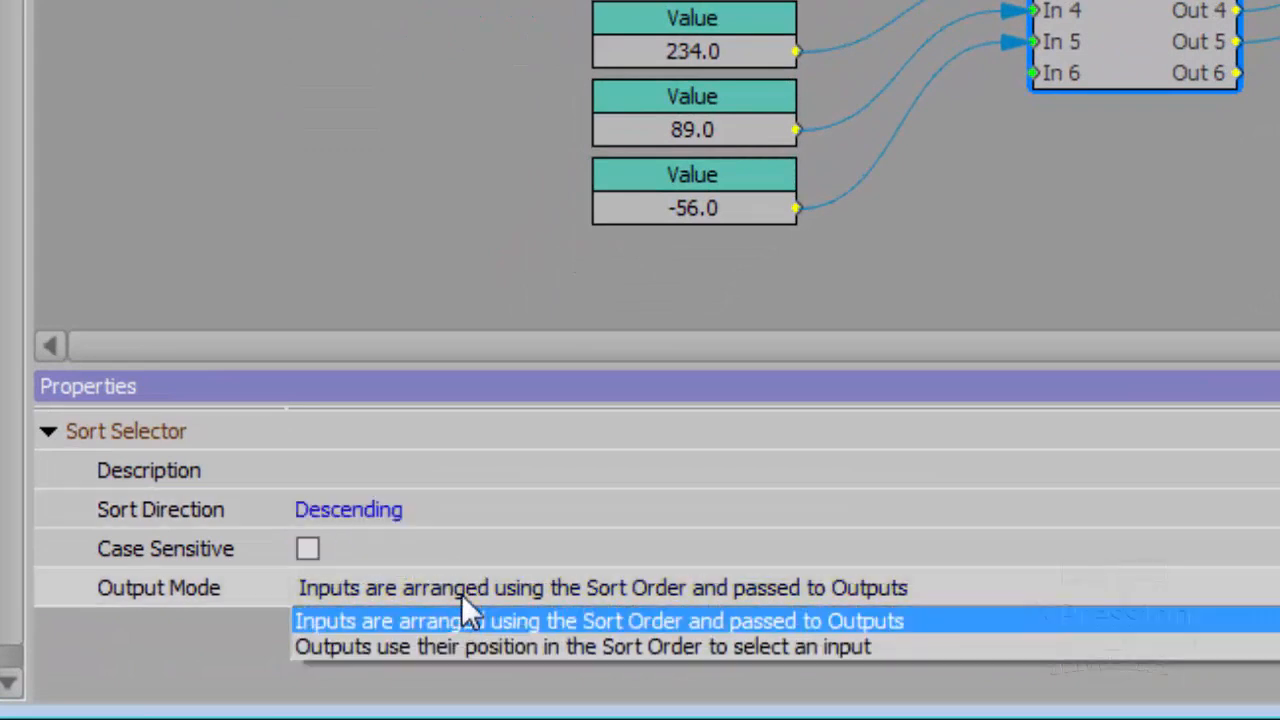
click(408, 643)
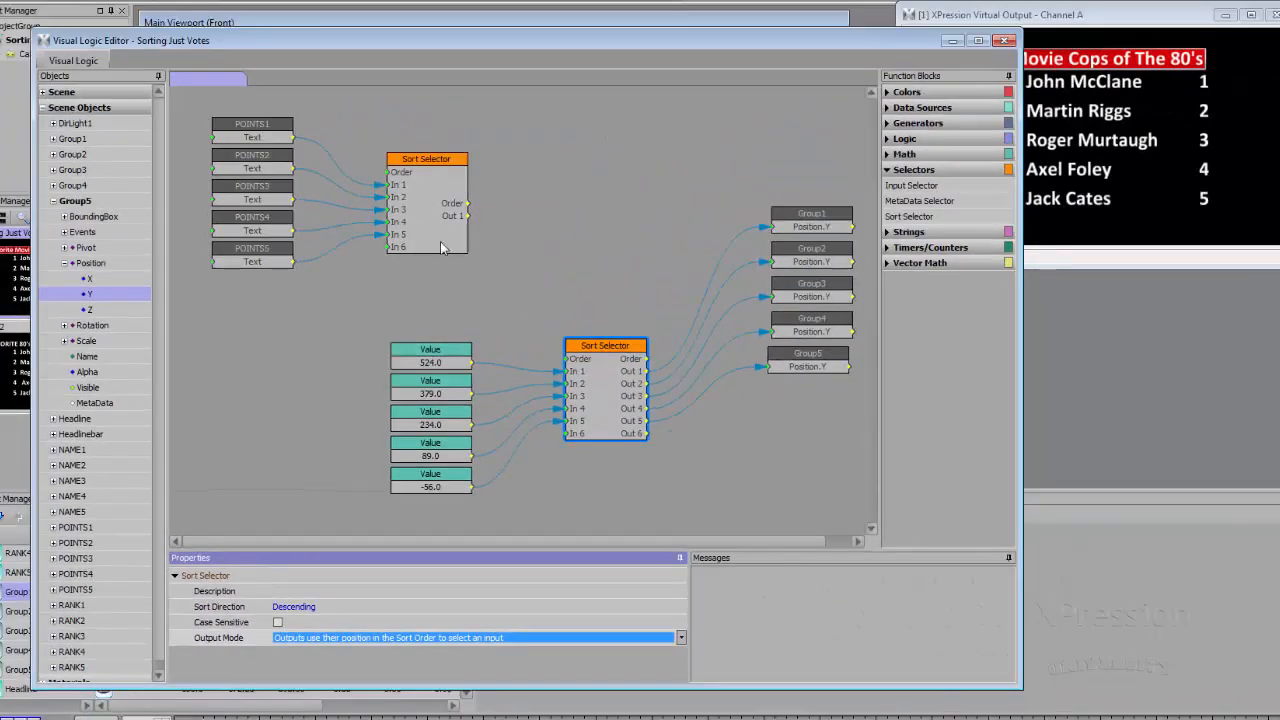
Connect the Order output of the first Sort Selector to the Order input of the second Sort Selector.
click(441, 242)
click(589, 347)
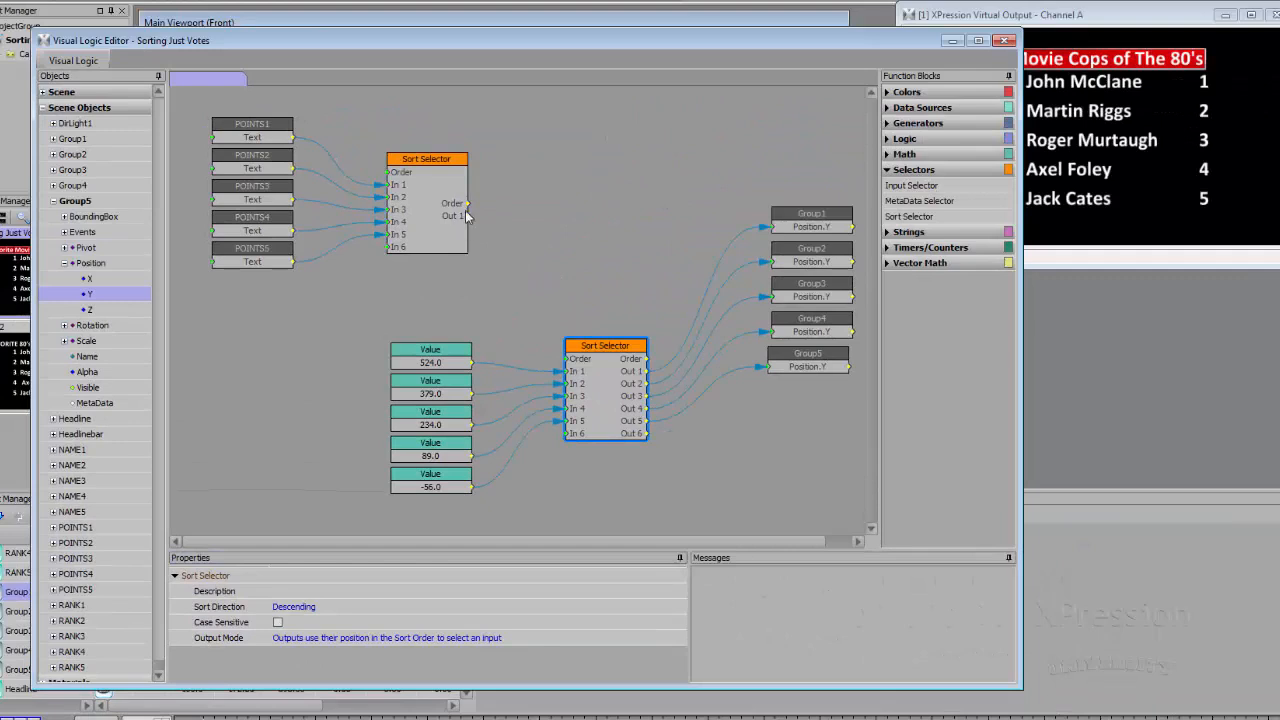
drag(467, 204, 568, 367)
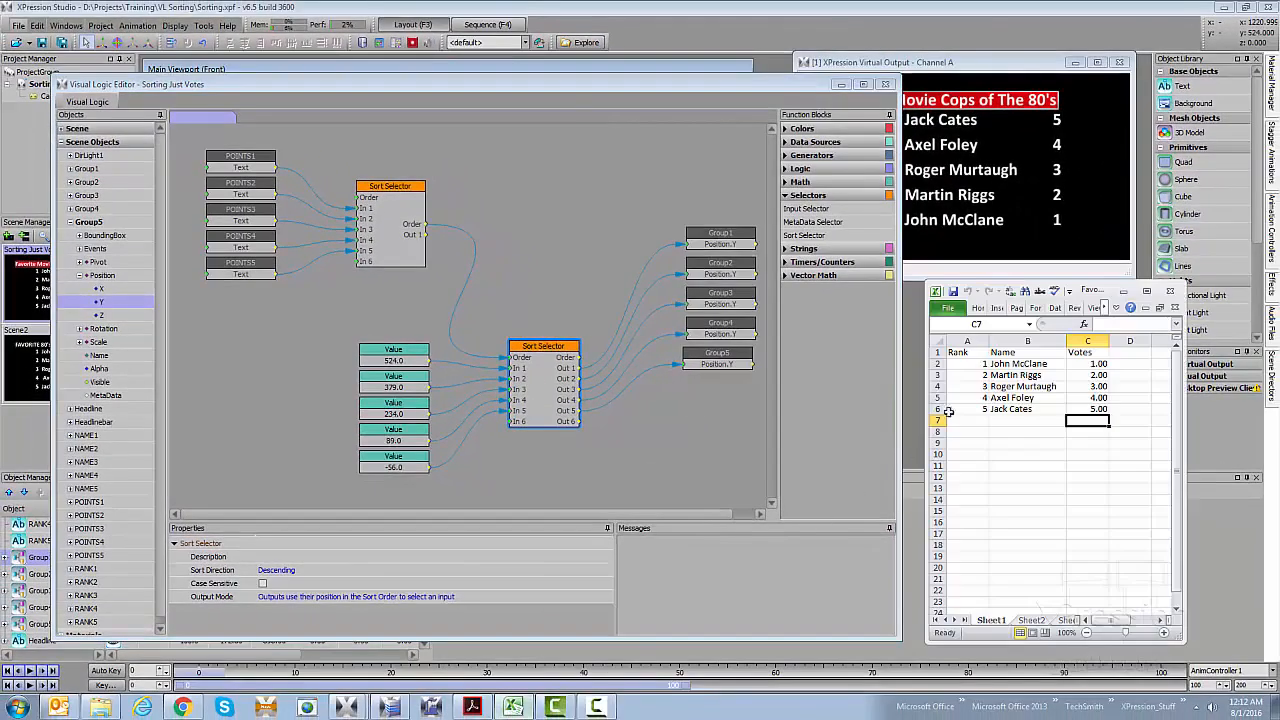
In the Excel sheet, enter the votes 97, 23, 109, 22 and 57 in cells C2 to C6.
click(1082, 366)
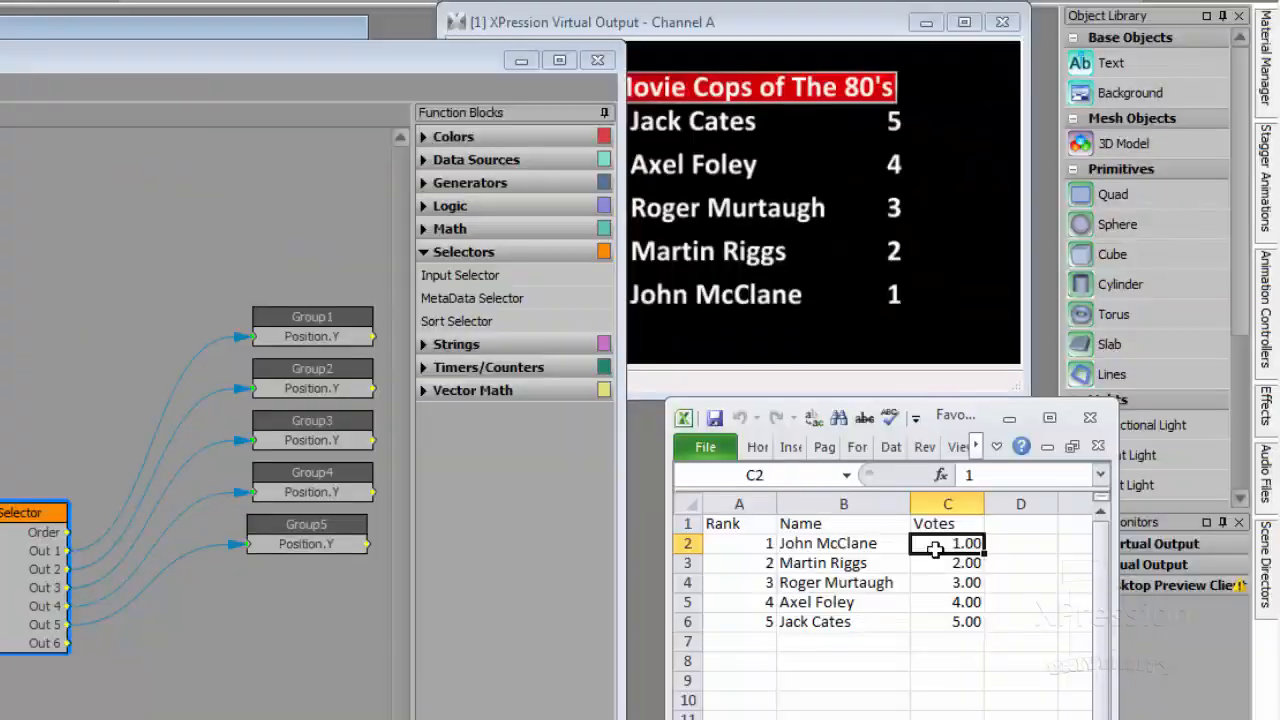
text(97)
key(Return)
text(23)
key(Return)
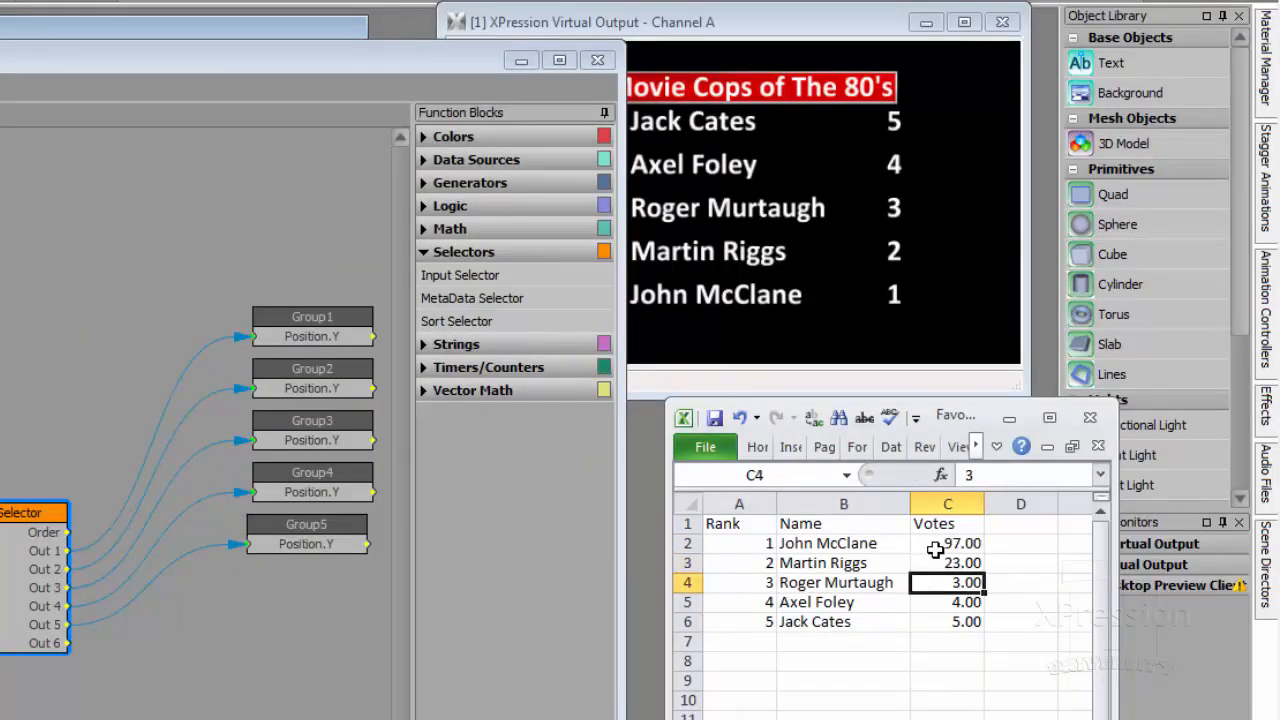
text(109)
key(Return)
text(22)
key(Return)
text(57)
key(Return)
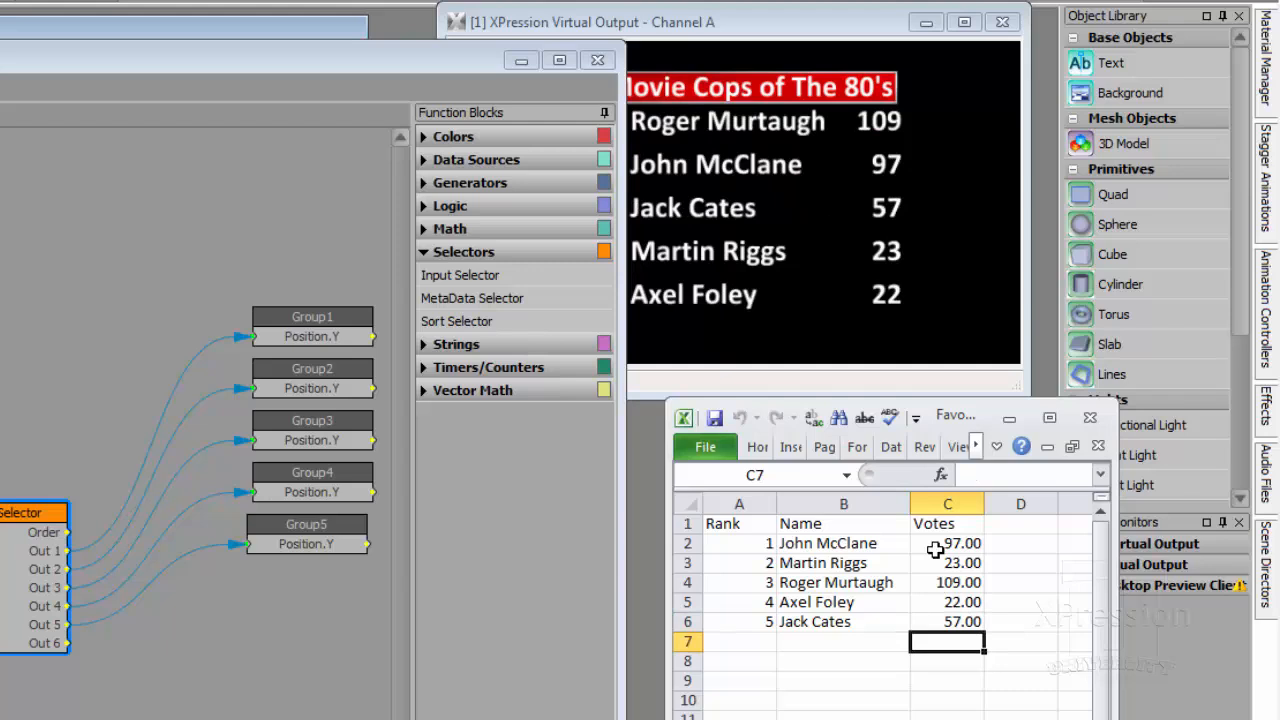
Move the Virtual Output window clear of the Visual Logic Editor and bring the Excel workbook back to the front.
drag(788, 31, 822, 39)
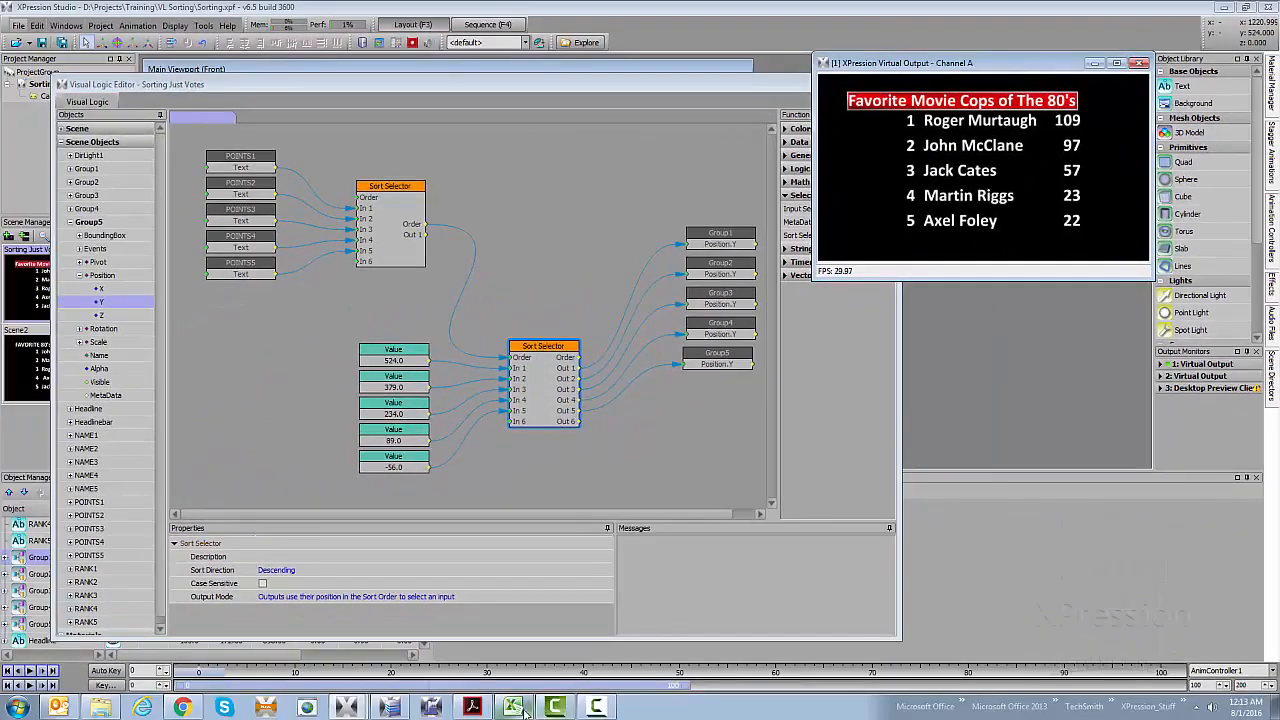
click(523, 708)
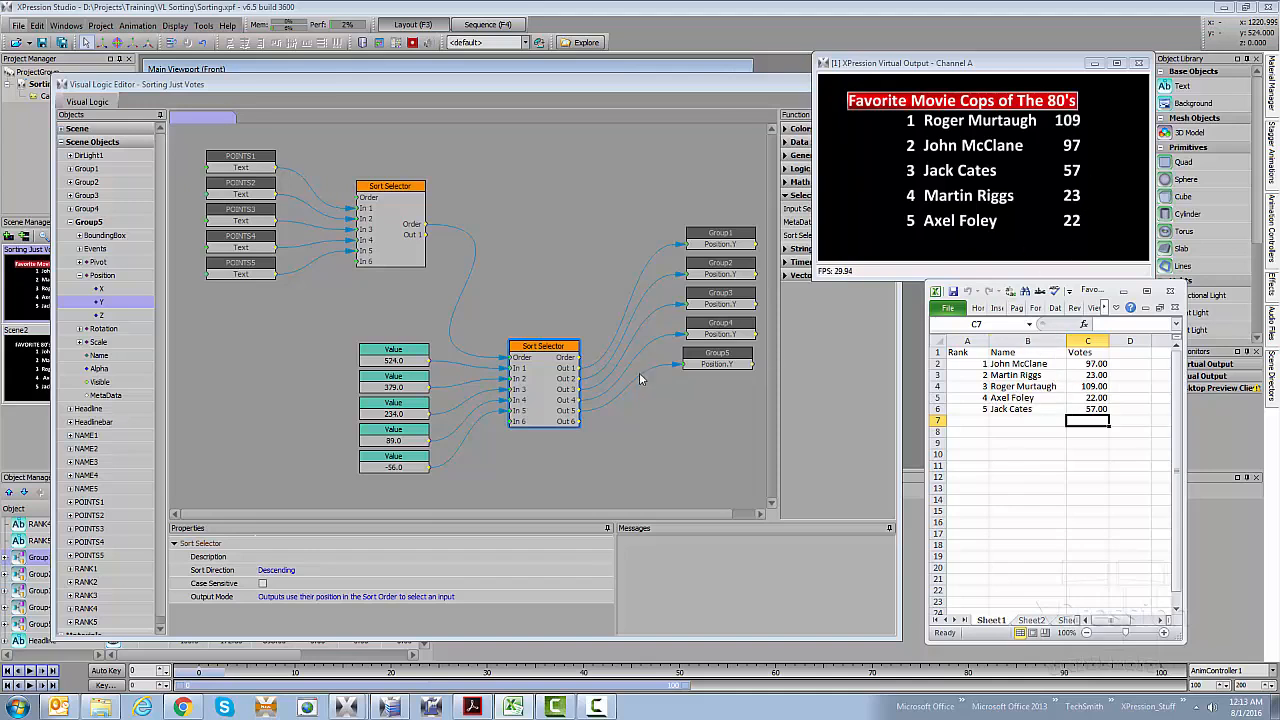
Try the Ascending sort direction on the second Sort Selector in the Visual Logic Editor.
click(540, 368)
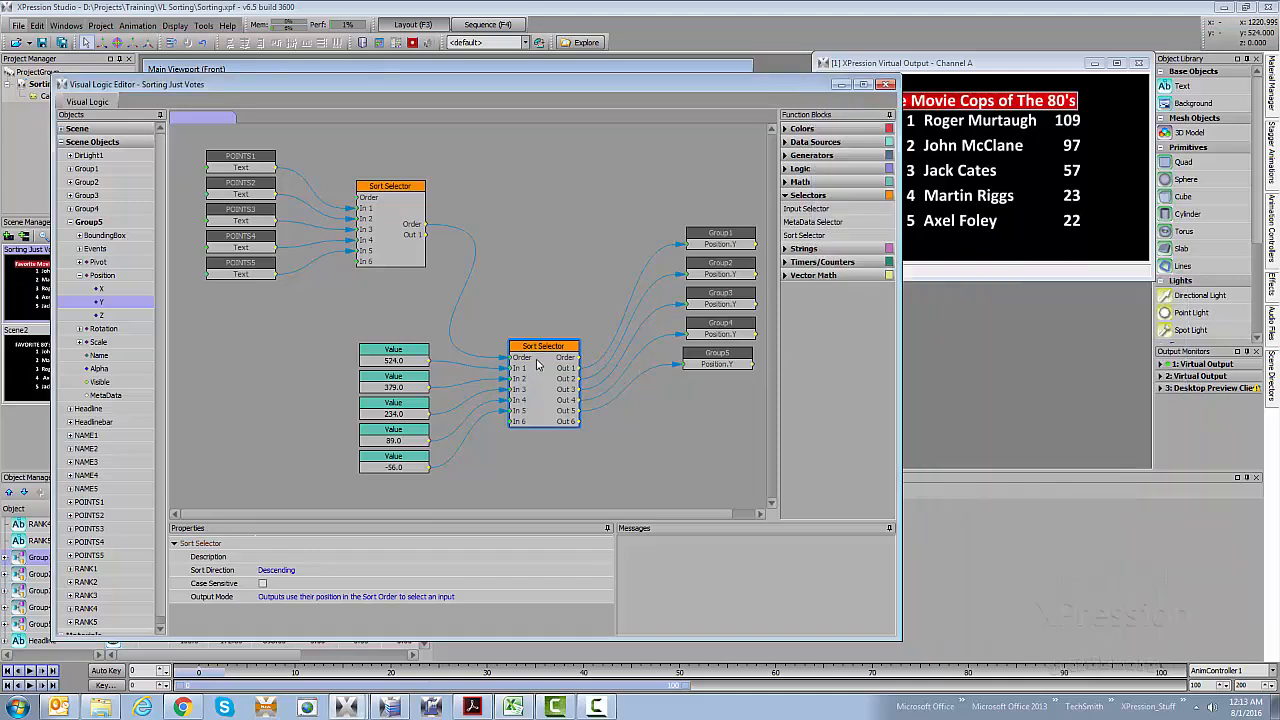
click(365, 577)
click(362, 588)
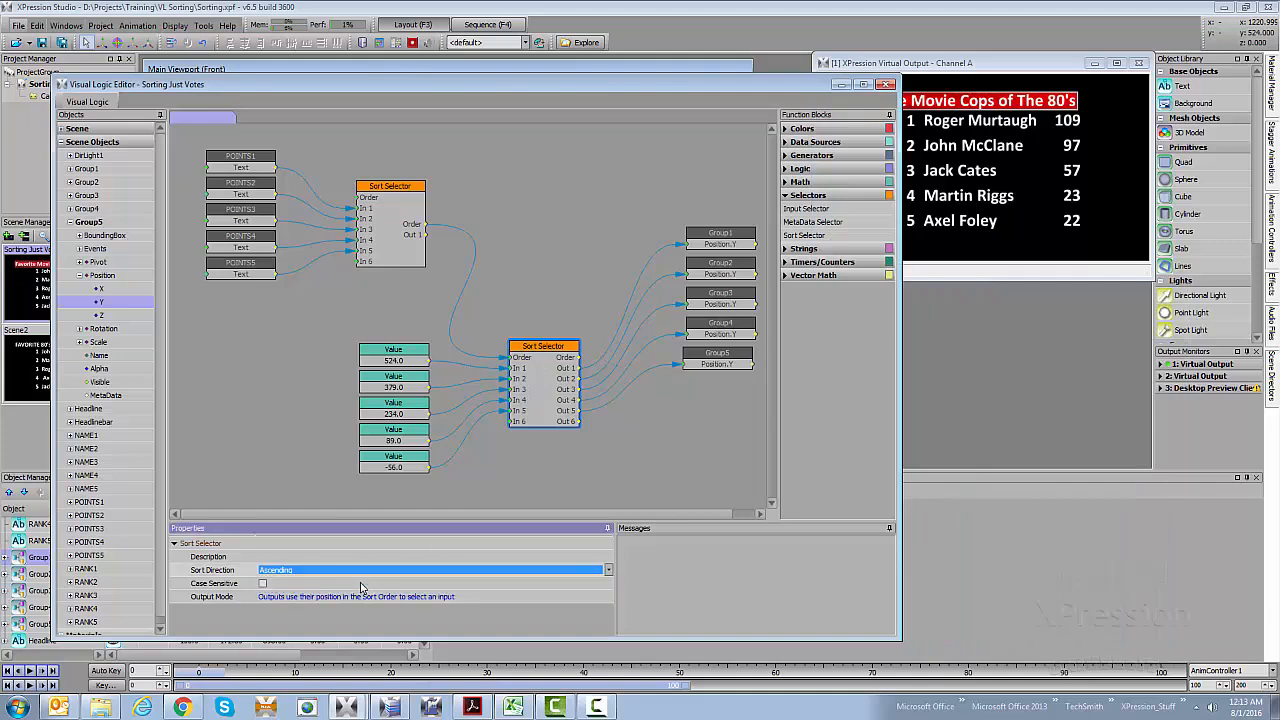
Try the Ascending sort direction on the first Sort Selector and set it back to Descending.
click(404, 249)
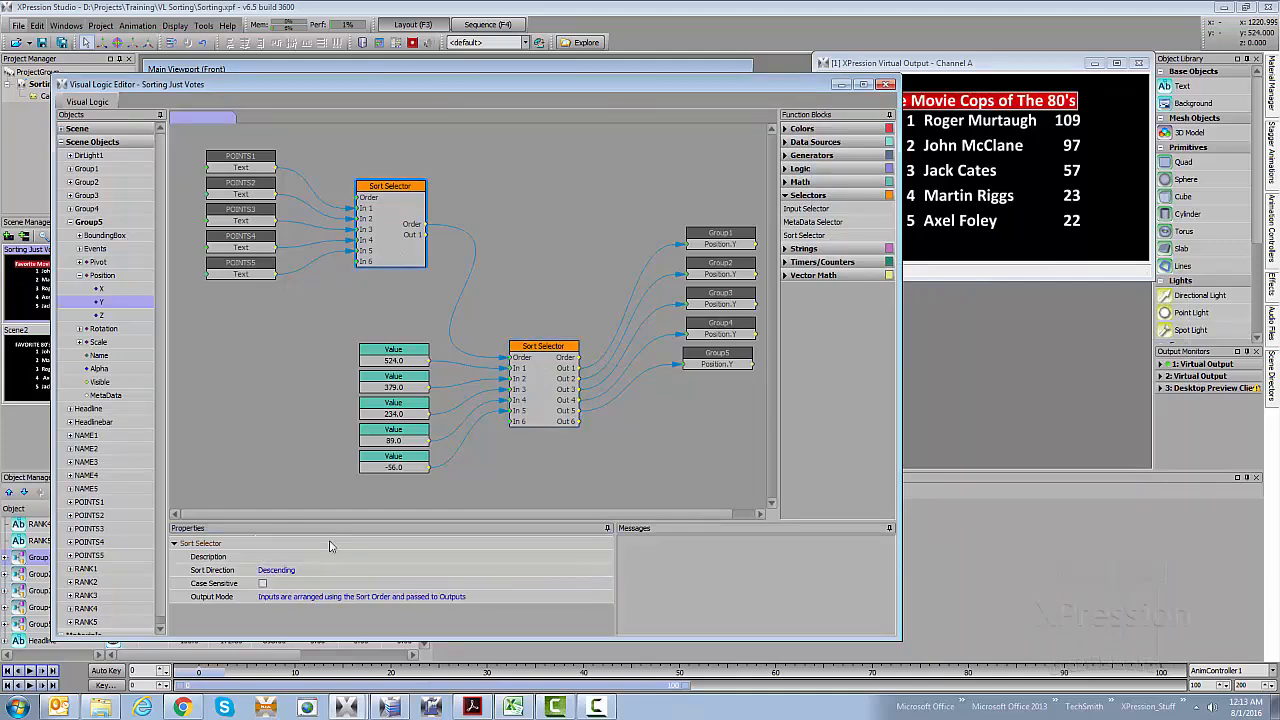
click(319, 571)
click(316, 582)
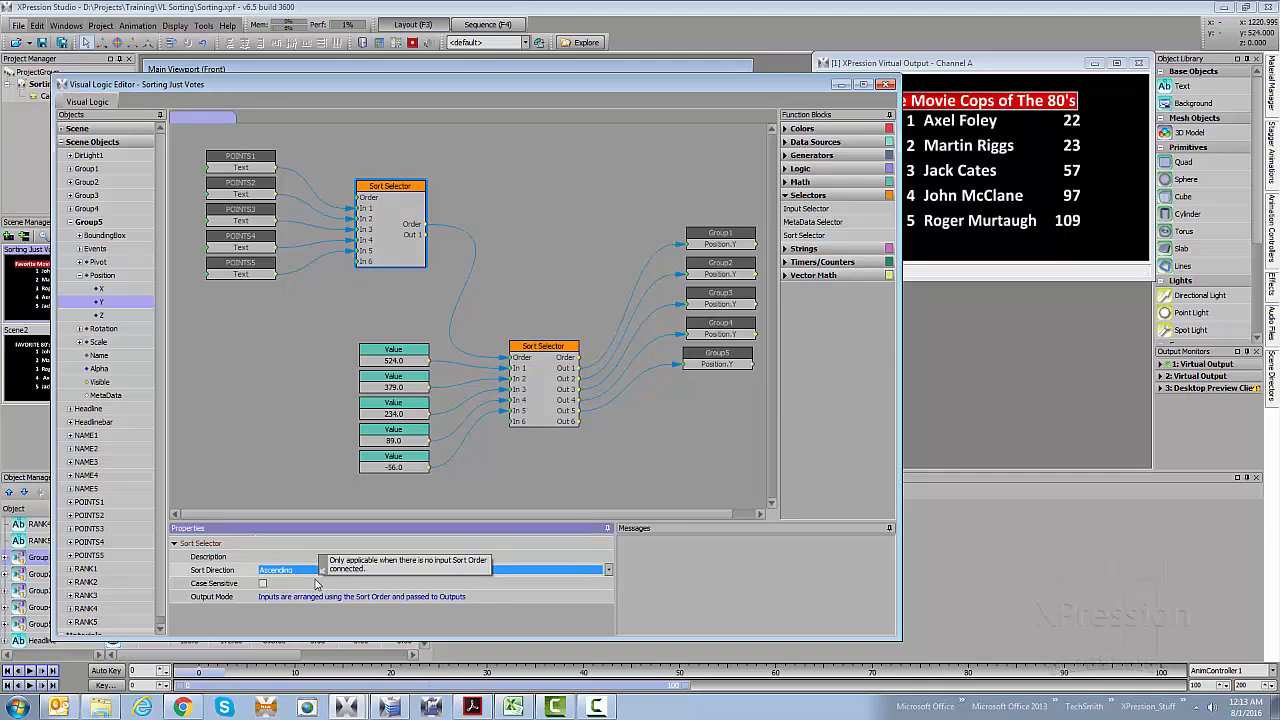
click(307, 571)
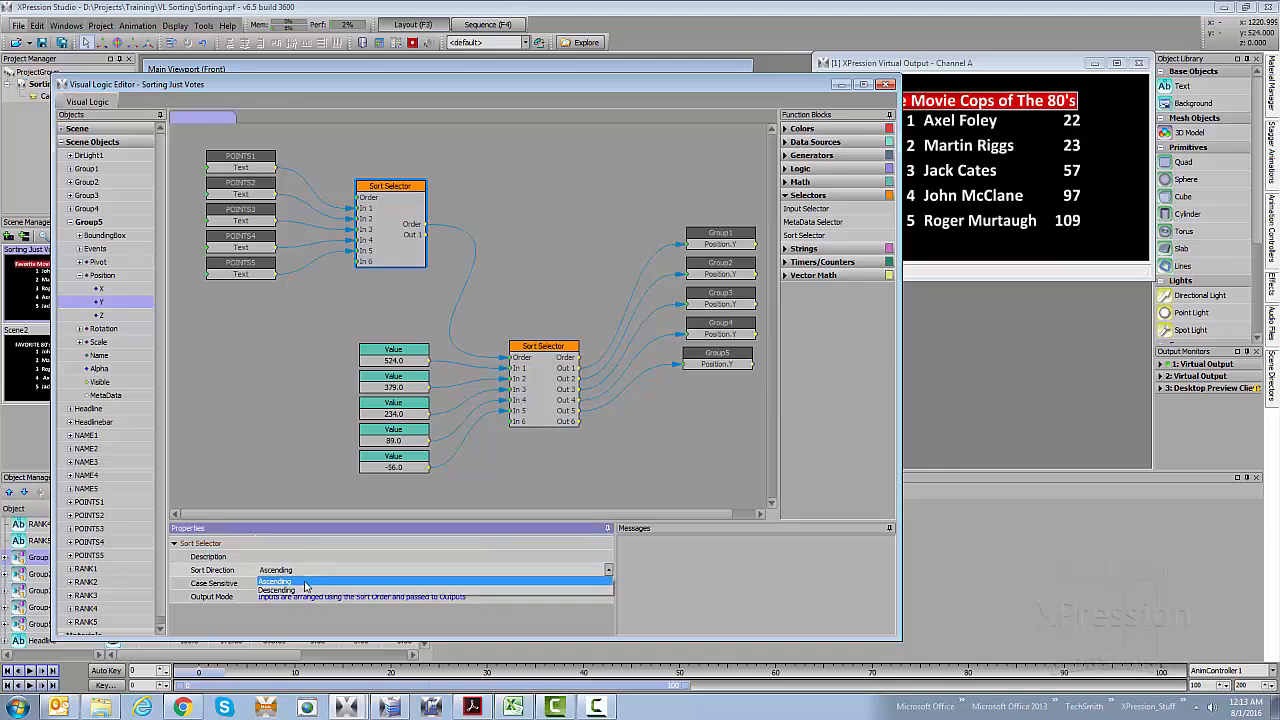
click(312, 590)
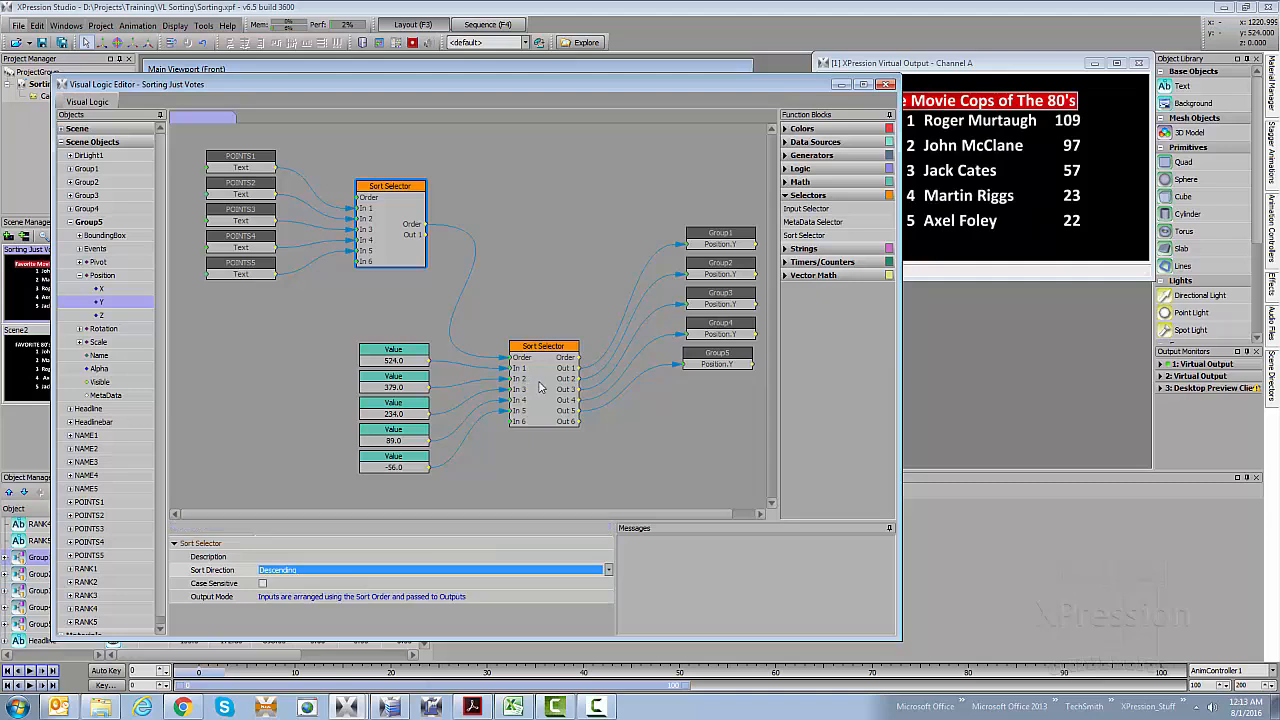
Set the second Sort Selector's direction back to Descending.
click(314, 576)
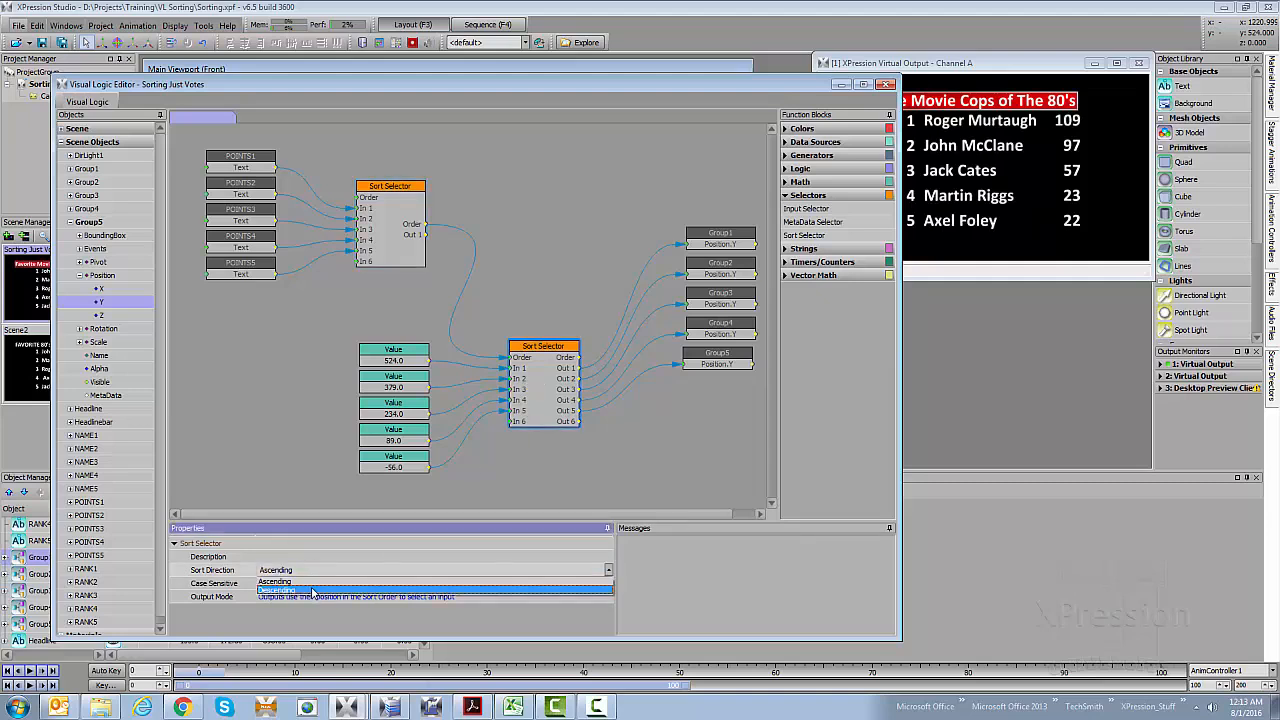
click(313, 591)
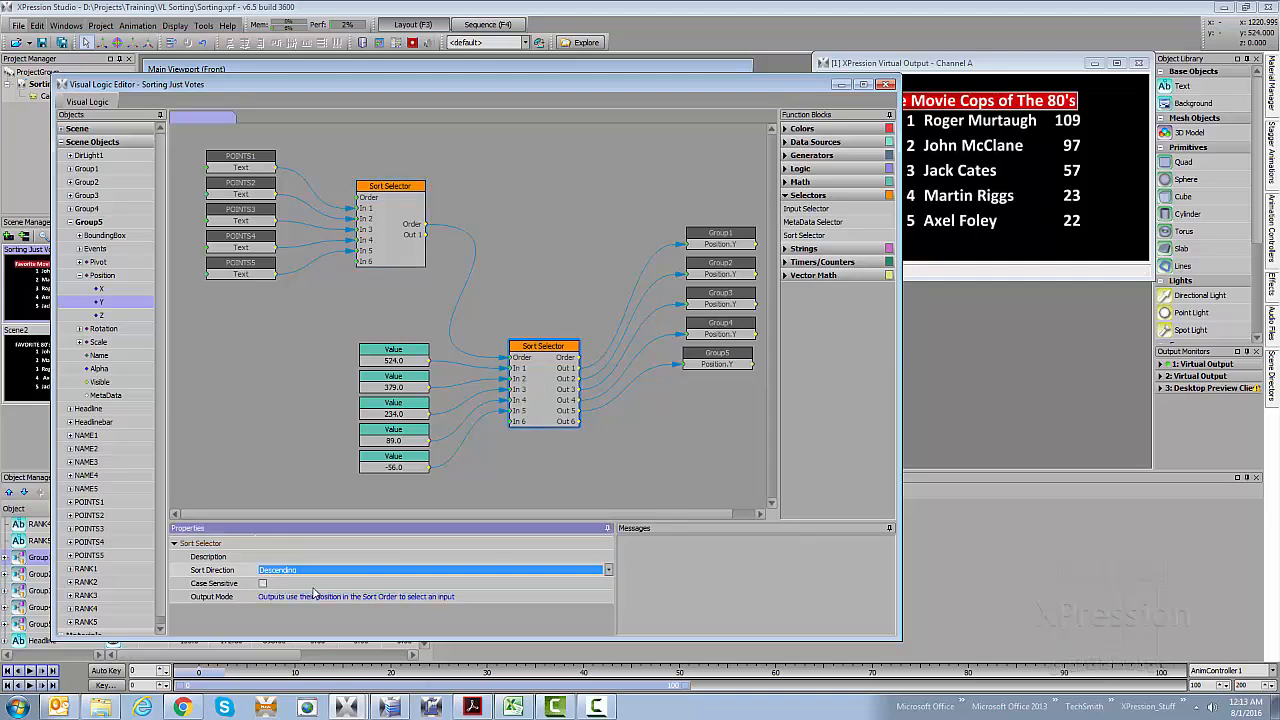
click(540, 362)
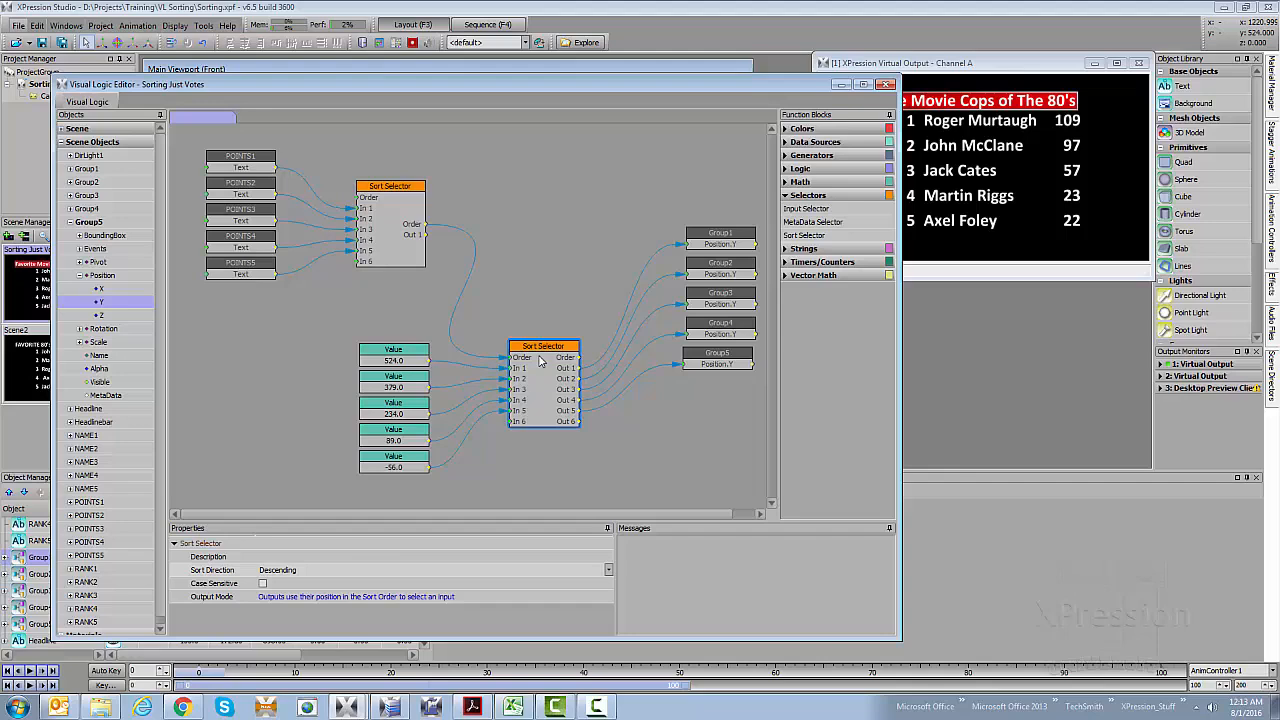
With the Visual Logic Editor minimized, set cell C4 in the Excel sheet to 33, and restore the editor.
click(843, 87)
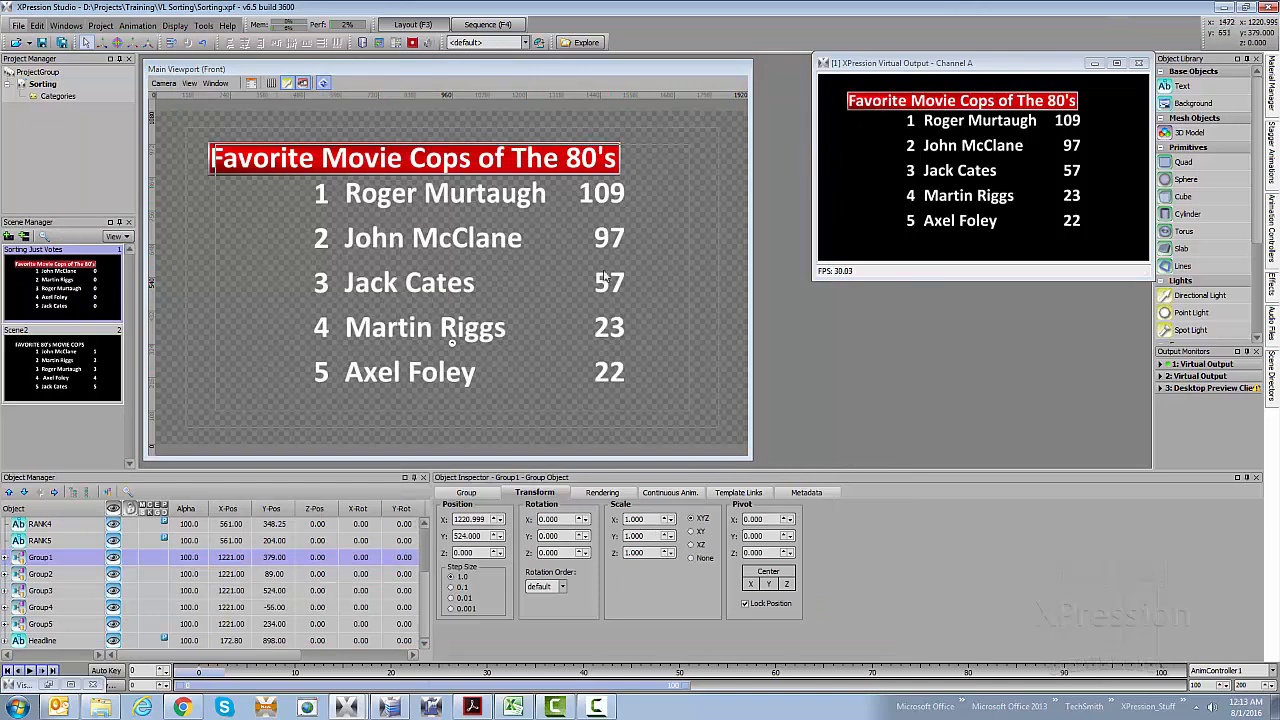
click(513, 706)
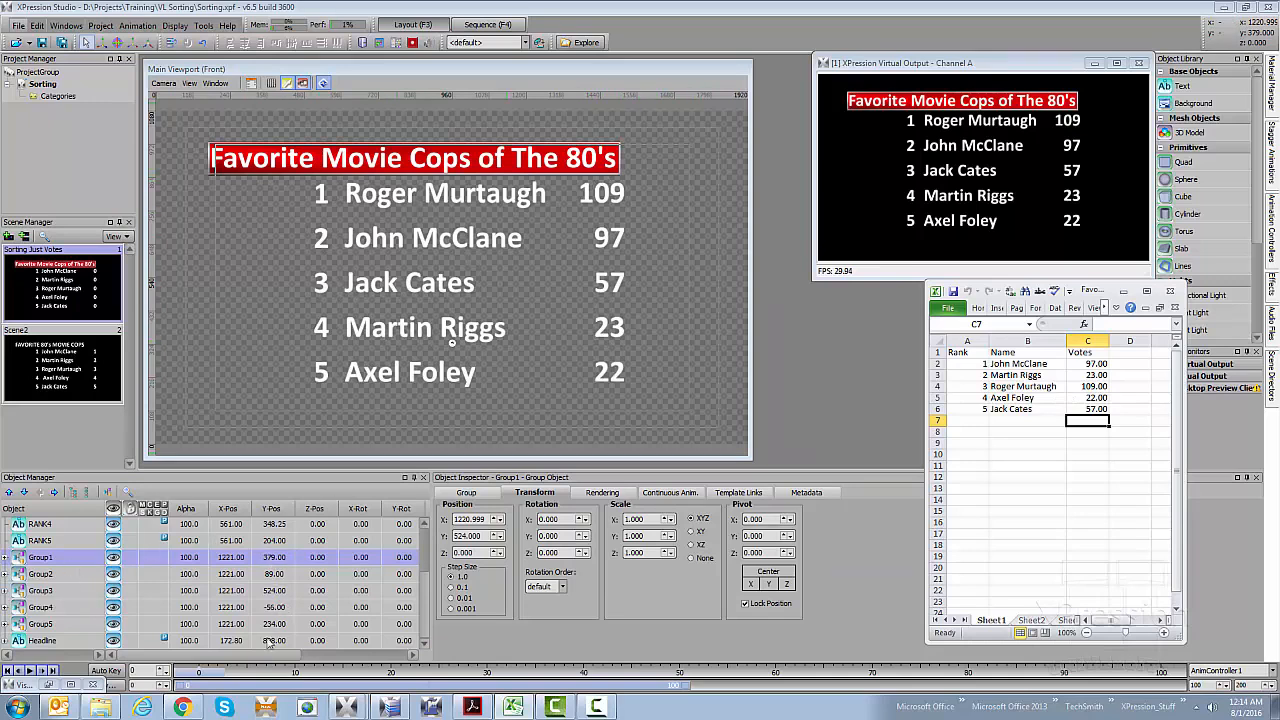
click(1072, 387)
text(3)
click(1098, 423)
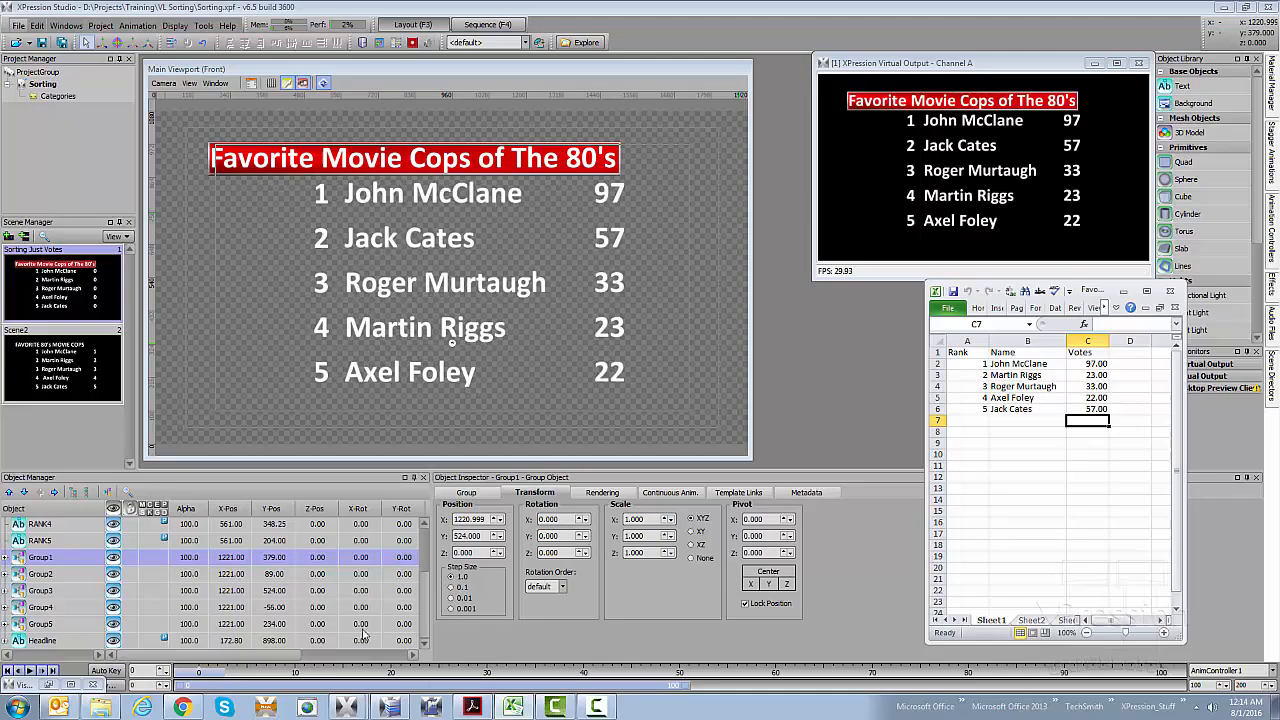
click(42, 684)
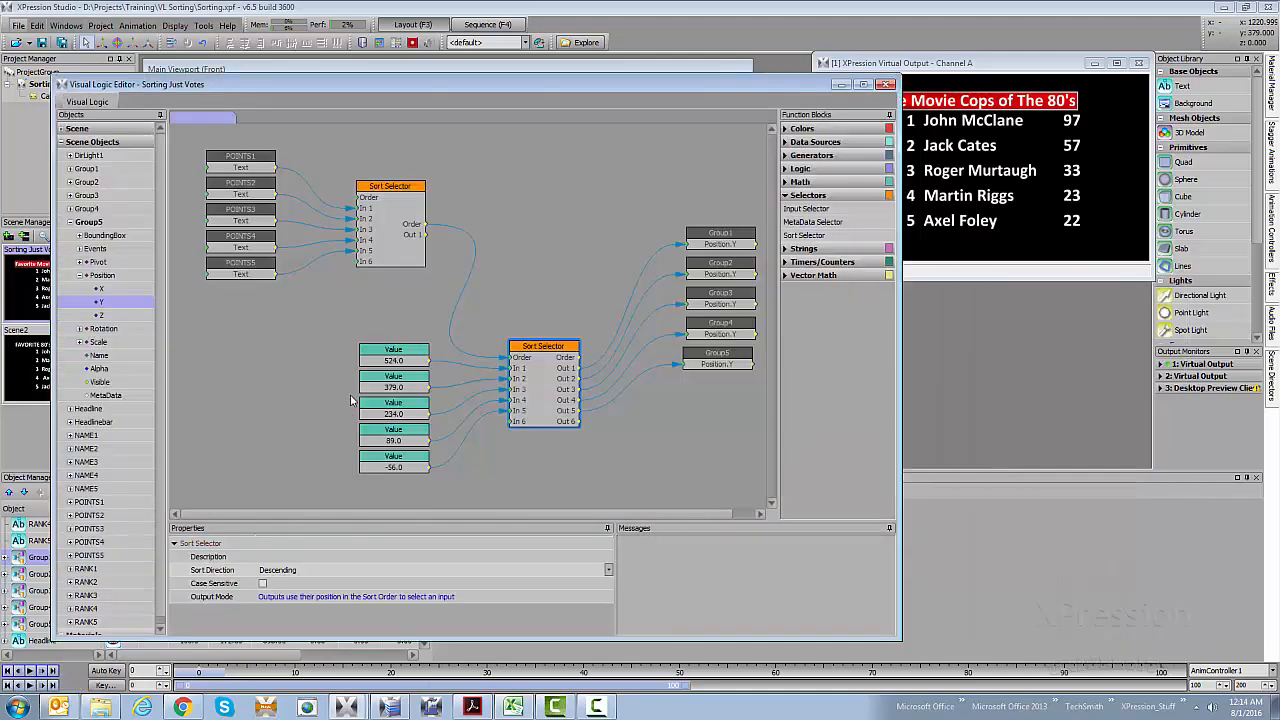